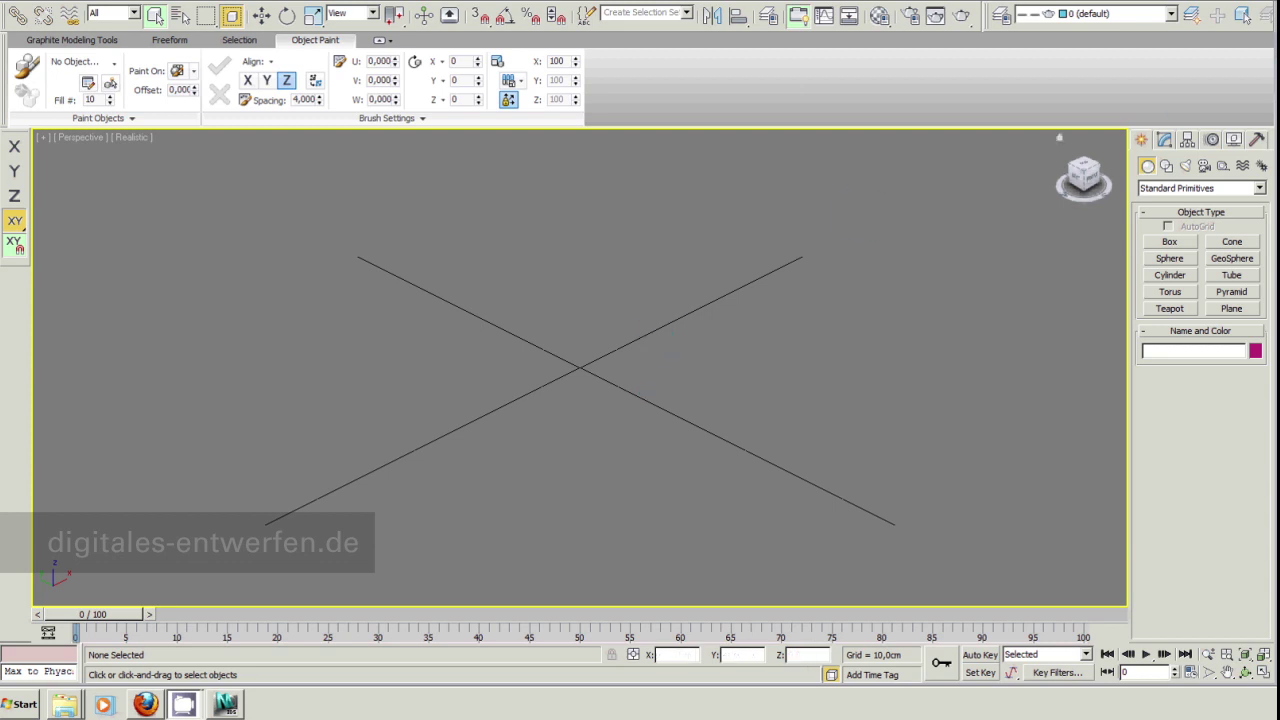
Bring the PARA_ver_2.3_Z600 Explorer window up from the taskbar
{"action": "left_click", "coordinate": [64, 705]}
Run the PARA_ver_2.3 installer with 'Als Administrator ausführen'
{"action": "left_click_drag", "start_coordinate": [835, 47], "coordinate": [843, 7]}
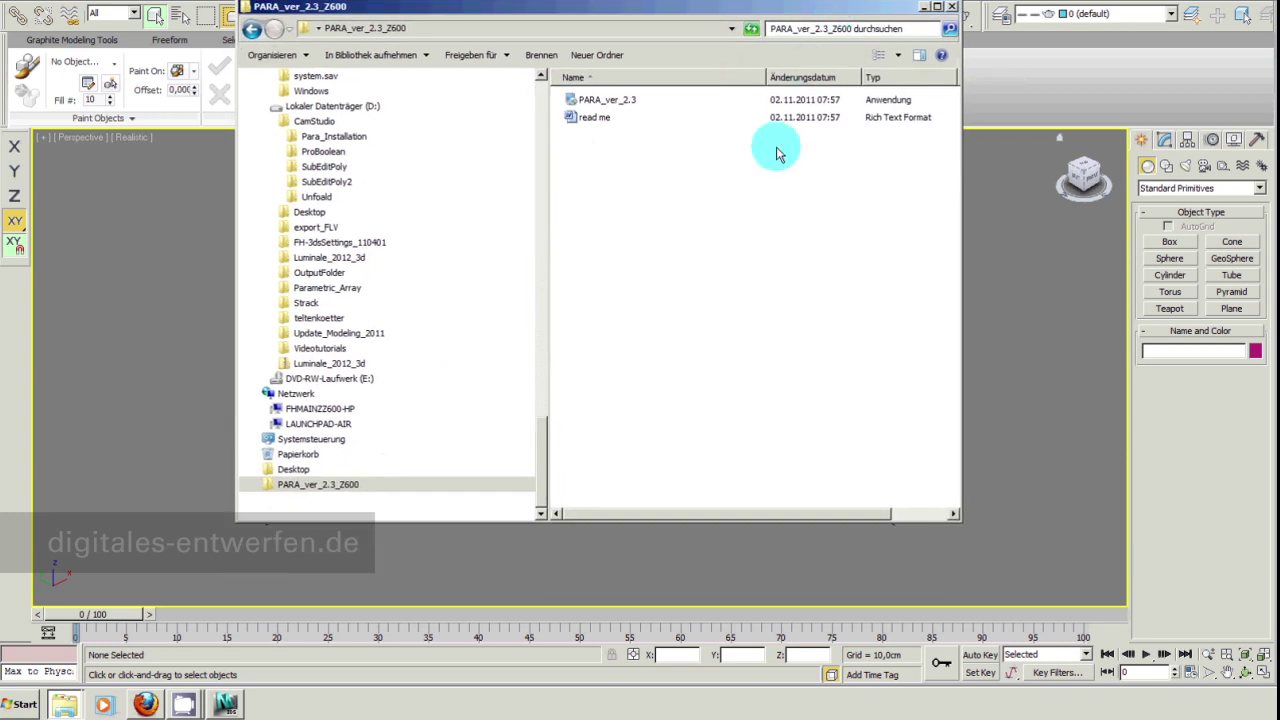
{"action": "right_click", "coordinate": [582, 102]}
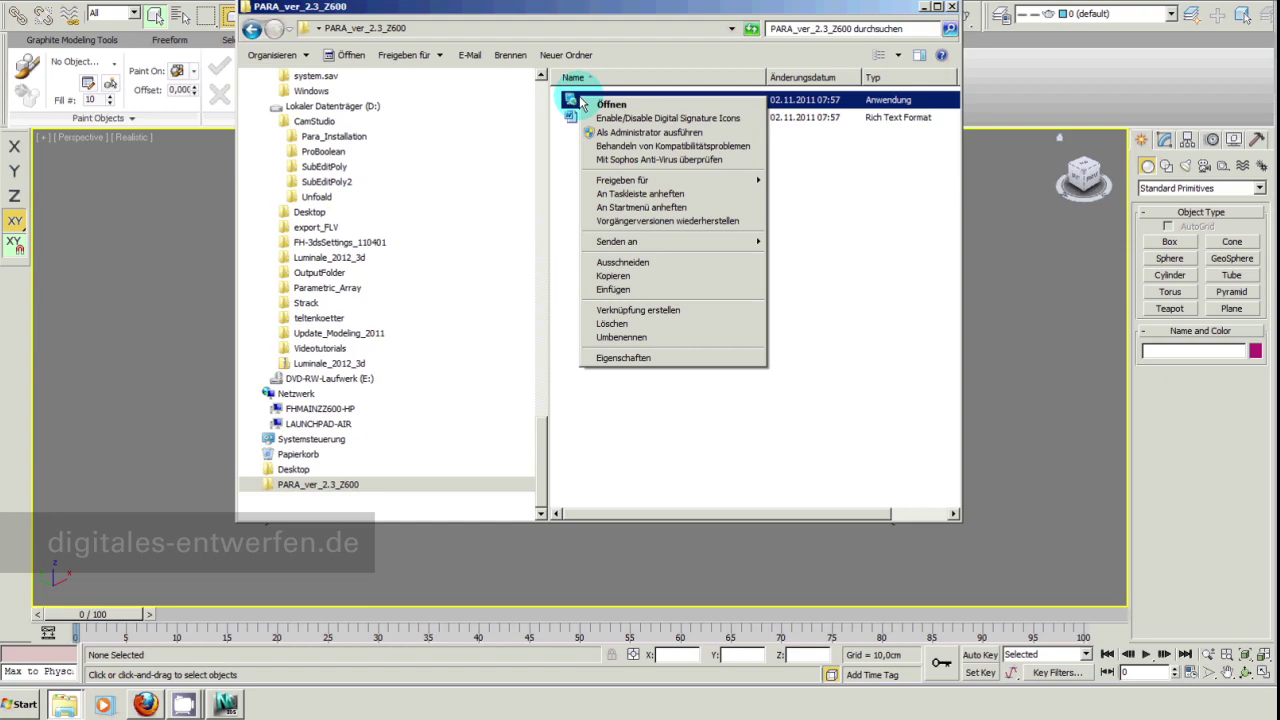
{"action": "left_click", "coordinate": [629, 137]}
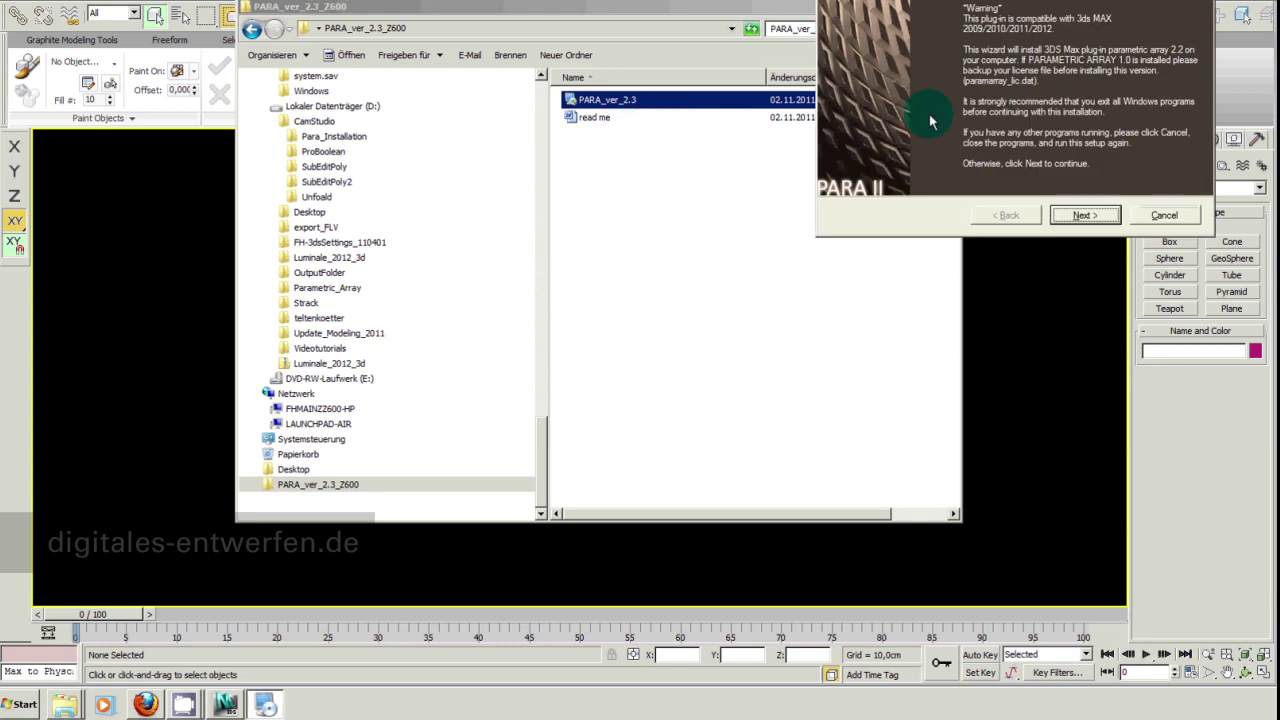
Accept the Parametric Array licence terms and continue past User Information to Installation Folder
{"action": "left_click", "coordinate": [705, 425]}
{"action": "left_click", "coordinate": [462, 375]}
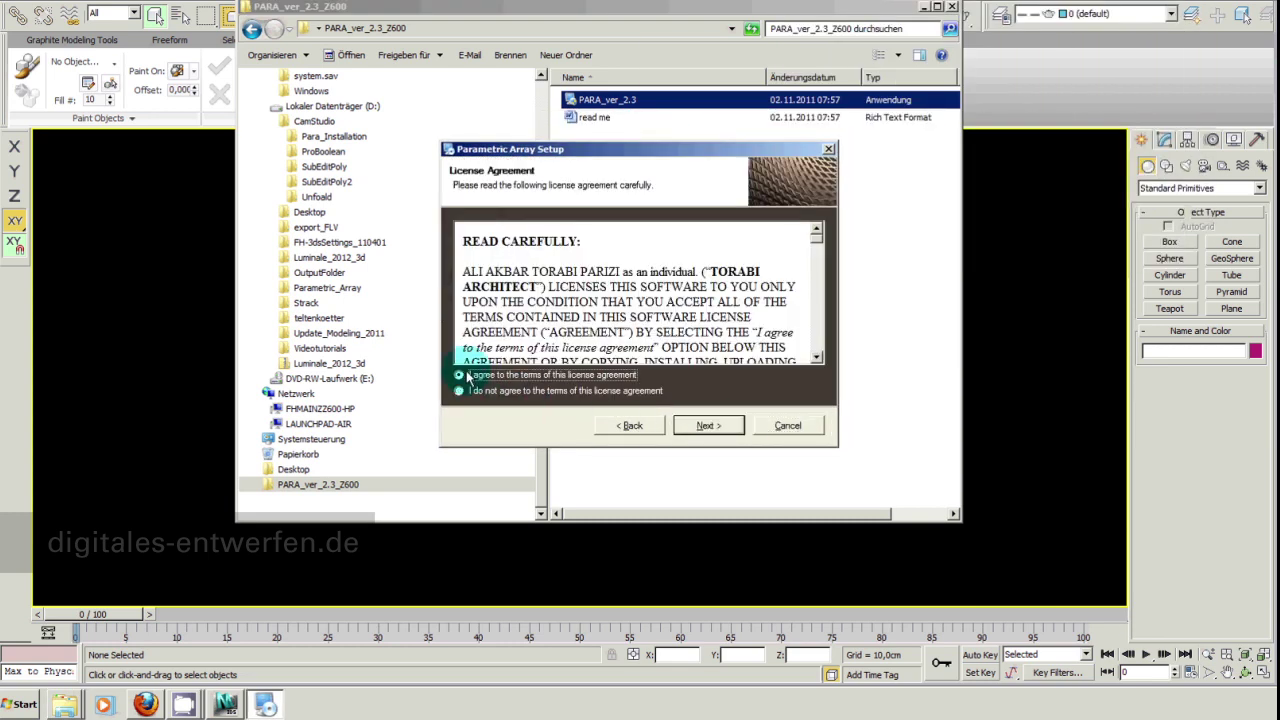
{"action": "left_click", "coordinate": [708, 425]}
{"action": "double_click", "coordinate": [508, 250]}
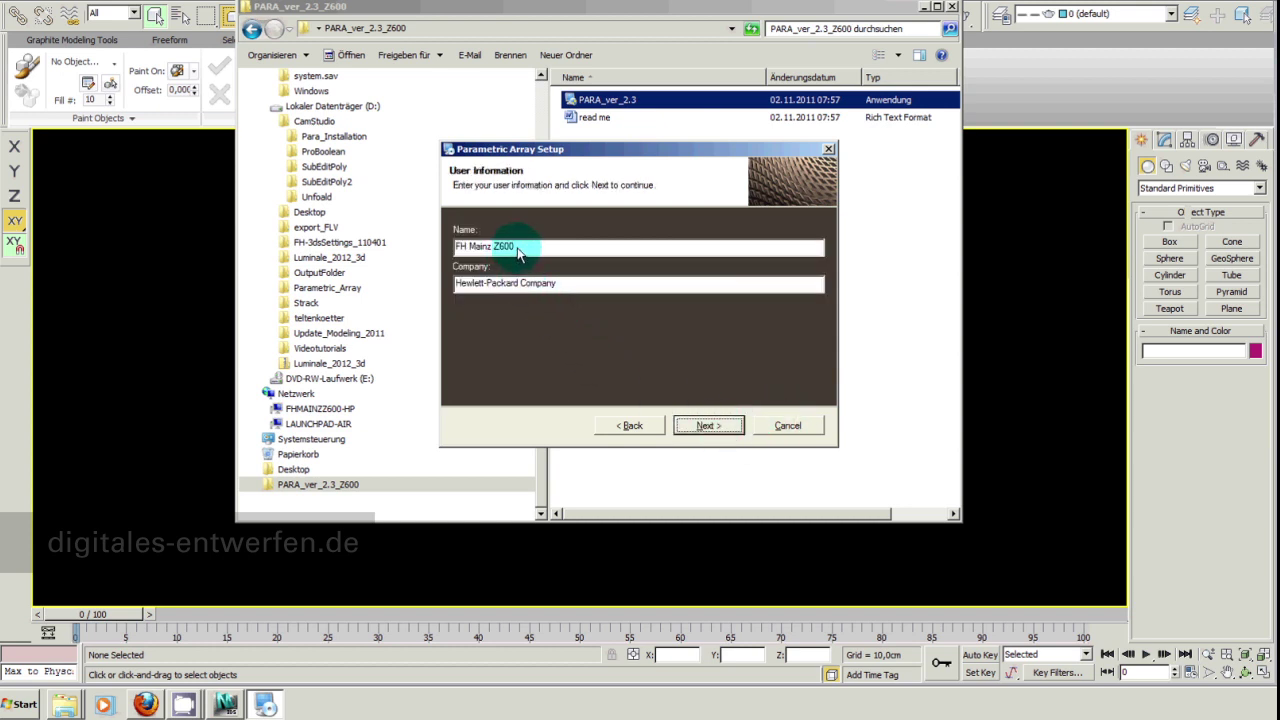
{"action": "left_click_drag", "start_coordinate": [645, 149], "coordinate": [613, 150]}
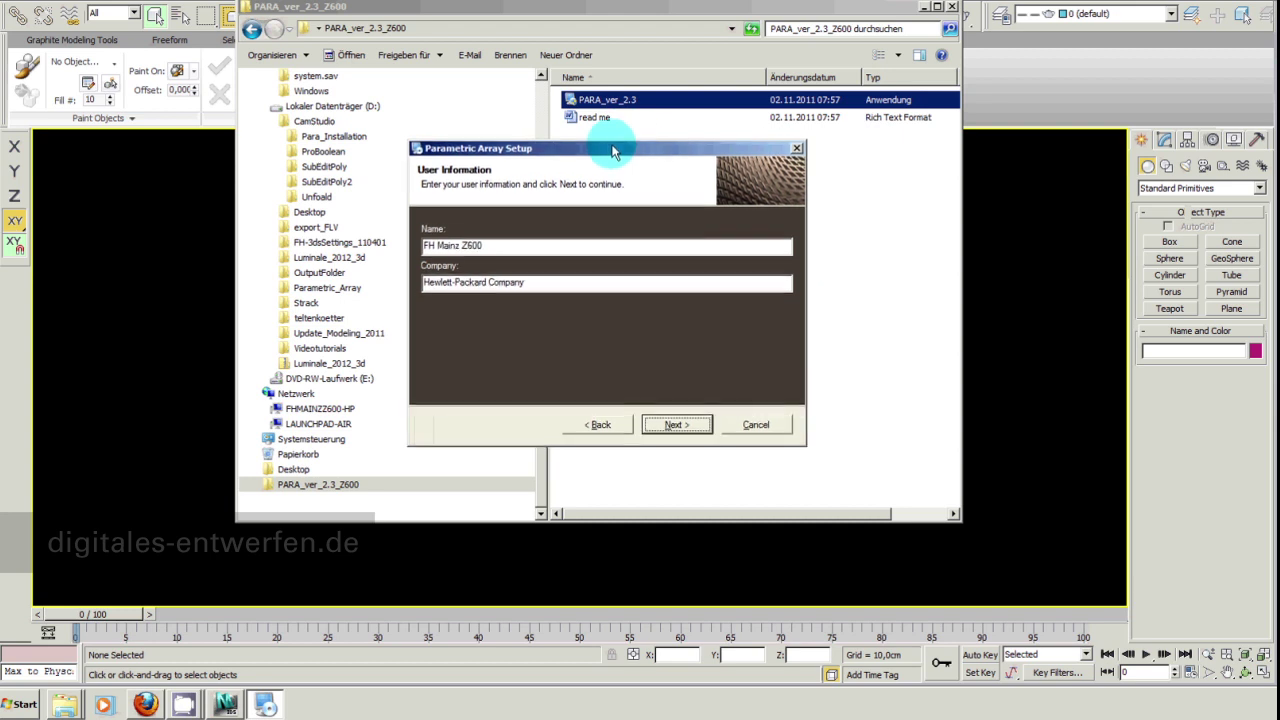
{"action": "left_click", "coordinate": [676, 424]}
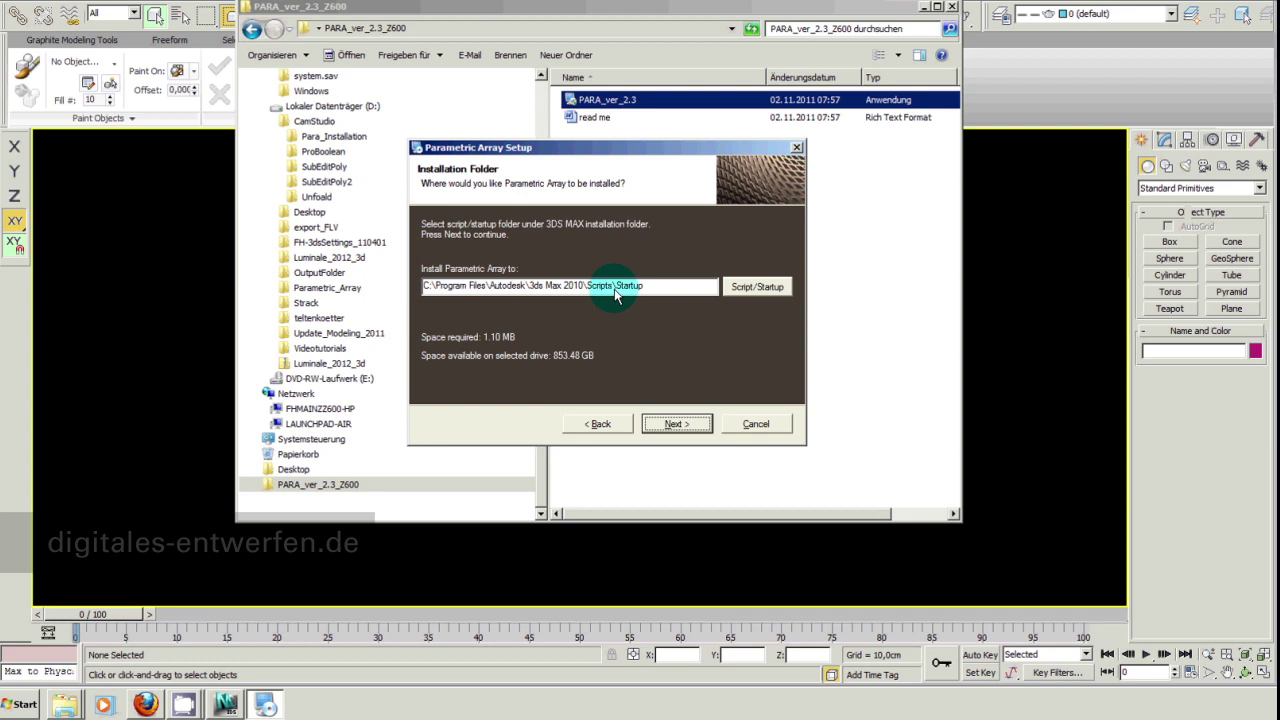
Change the install folder to C:\Program Files\Autodesk\3ds Max Design 2012\Scripts\Startup
{"action": "left_click", "coordinate": [757, 287]}
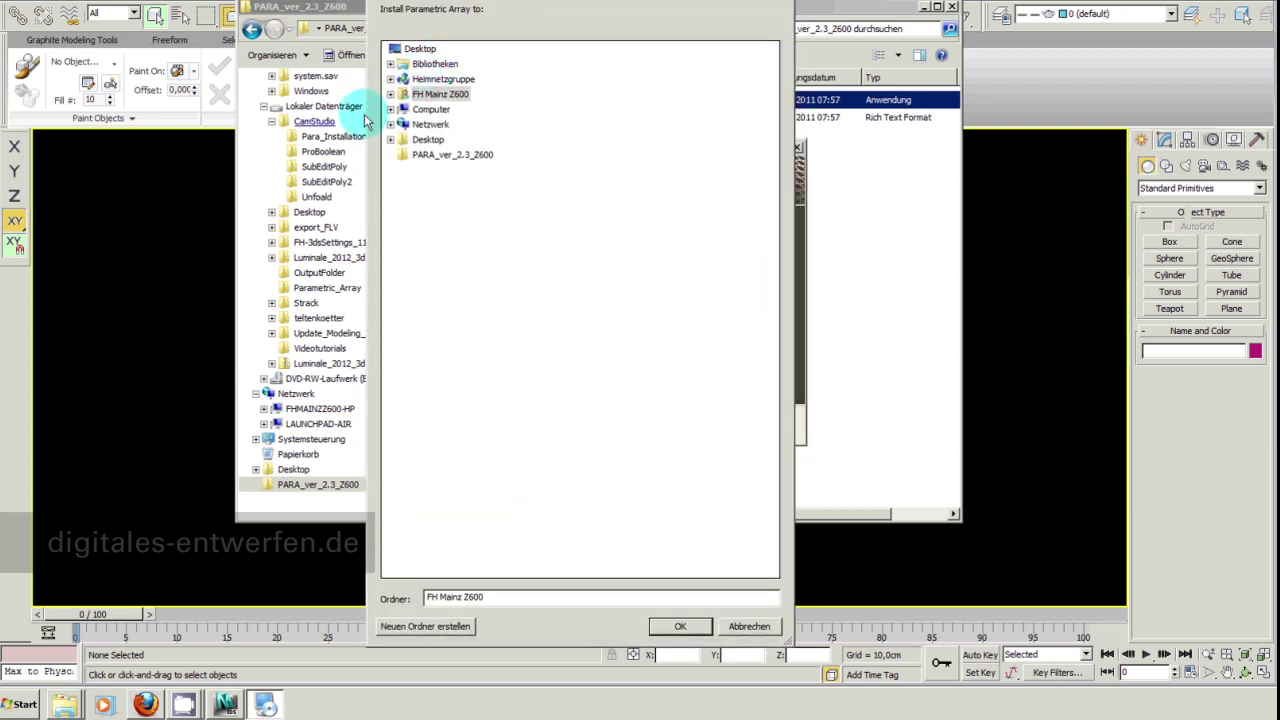
{"action": "left_click", "coordinate": [390, 109]}
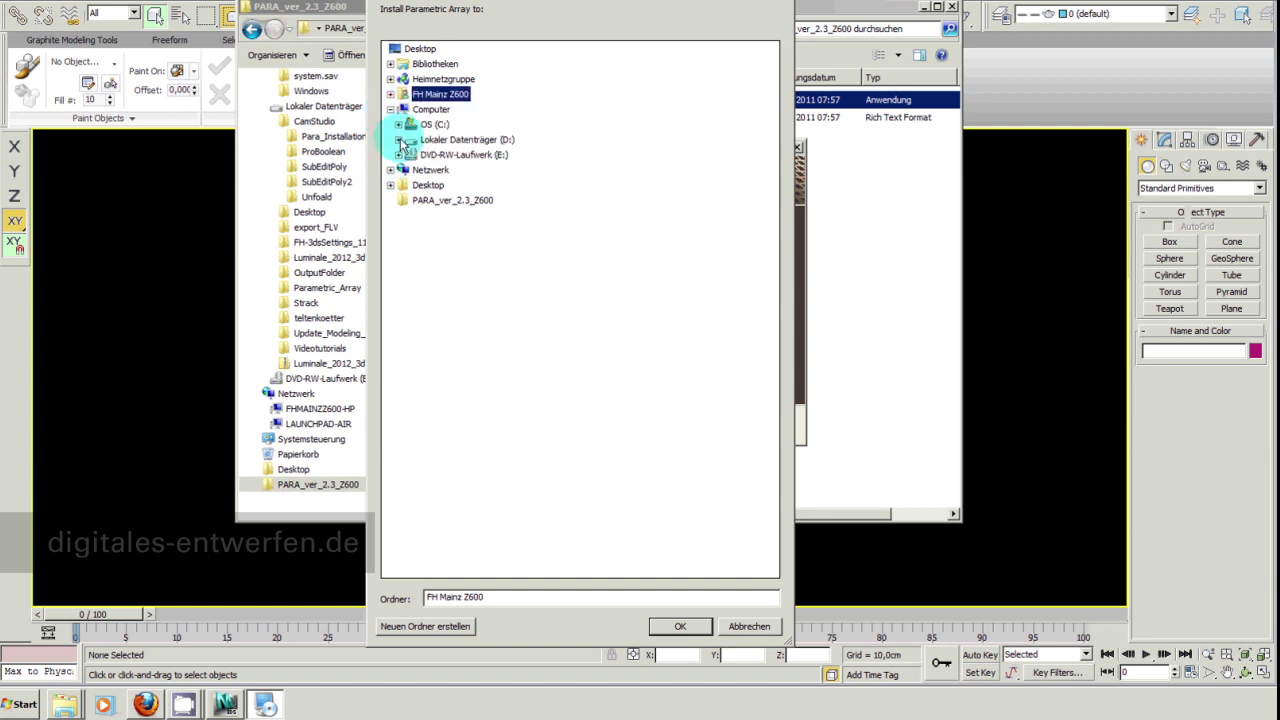
{"action": "left_click", "coordinate": [398, 125]}
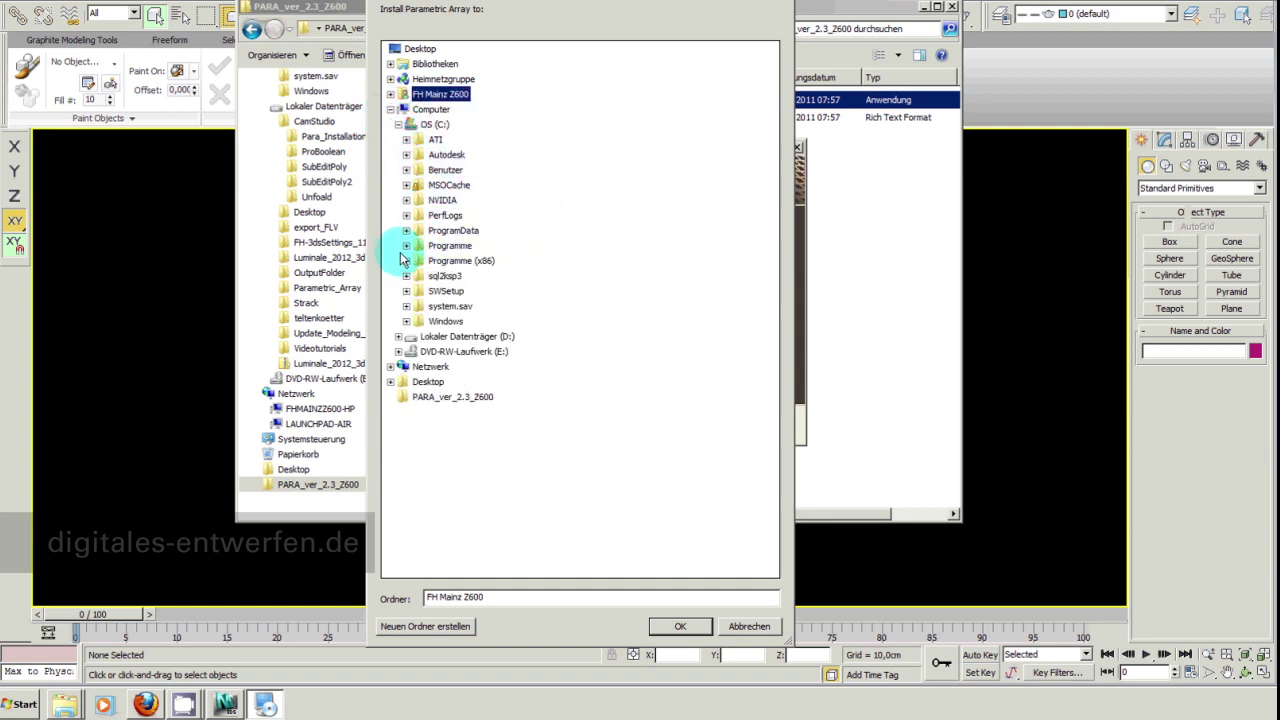
{"action": "left_click", "coordinate": [406, 247]}
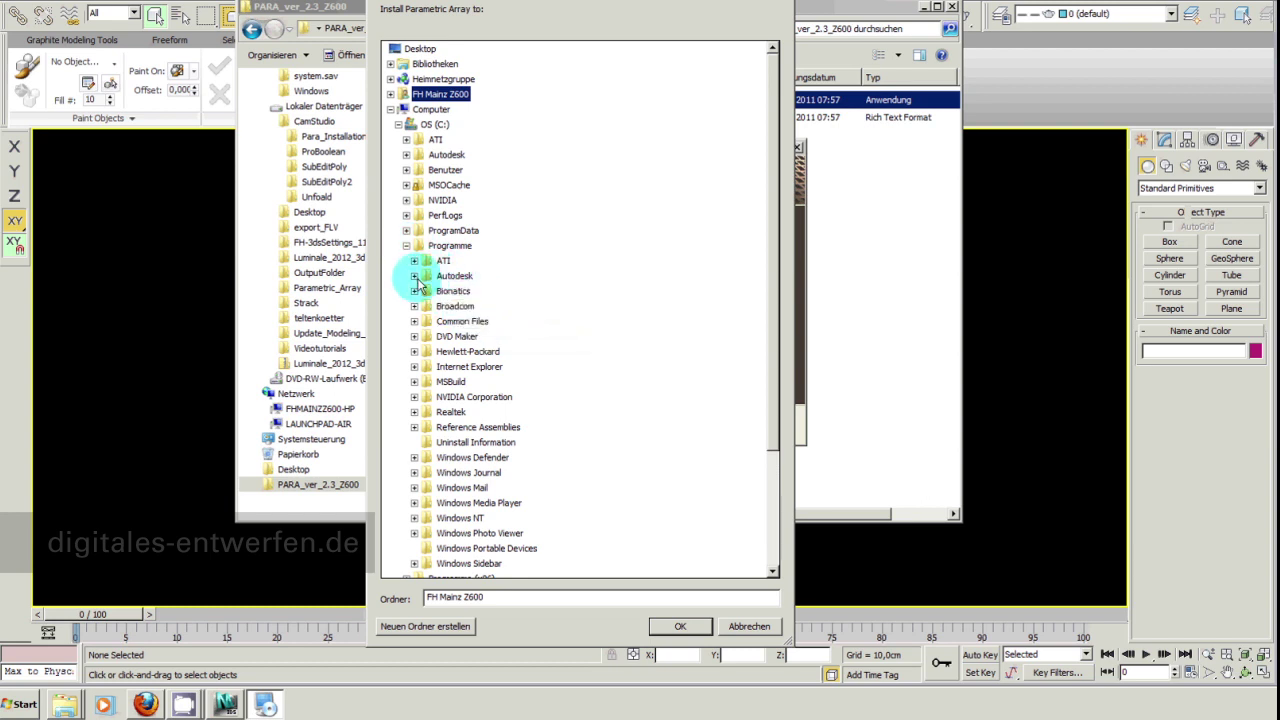
{"action": "left_click", "coordinate": [414, 276]}
{"action": "left_click", "coordinate": [422, 291]}
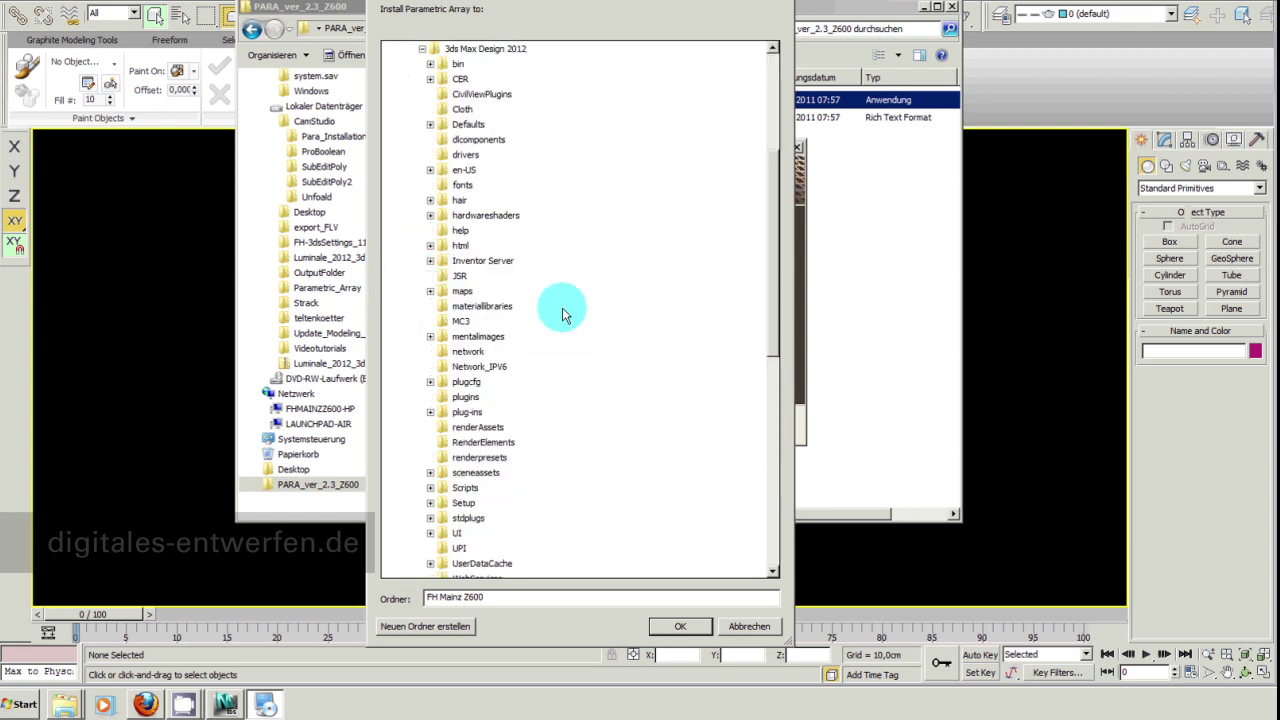
{"action": "left_click_drag", "start_coordinate": [772, 314], "coordinate": [764, 385]}
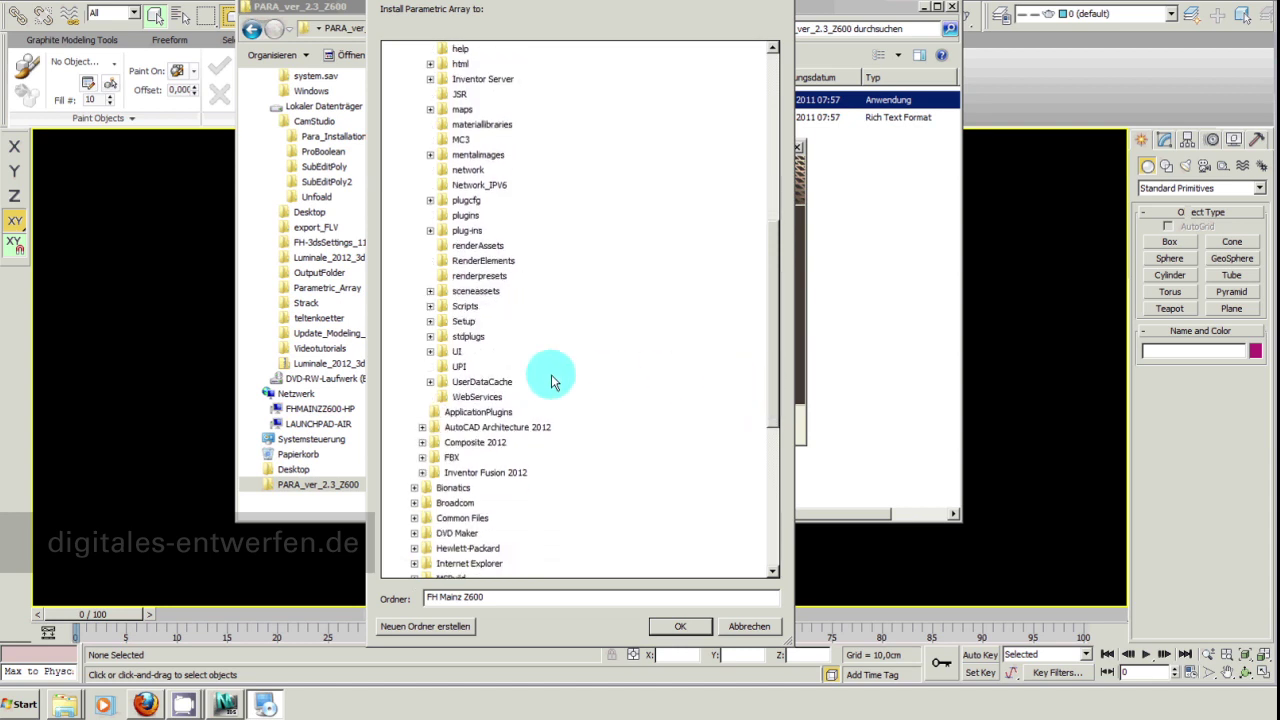
{"action": "left_click", "coordinate": [430, 306]}
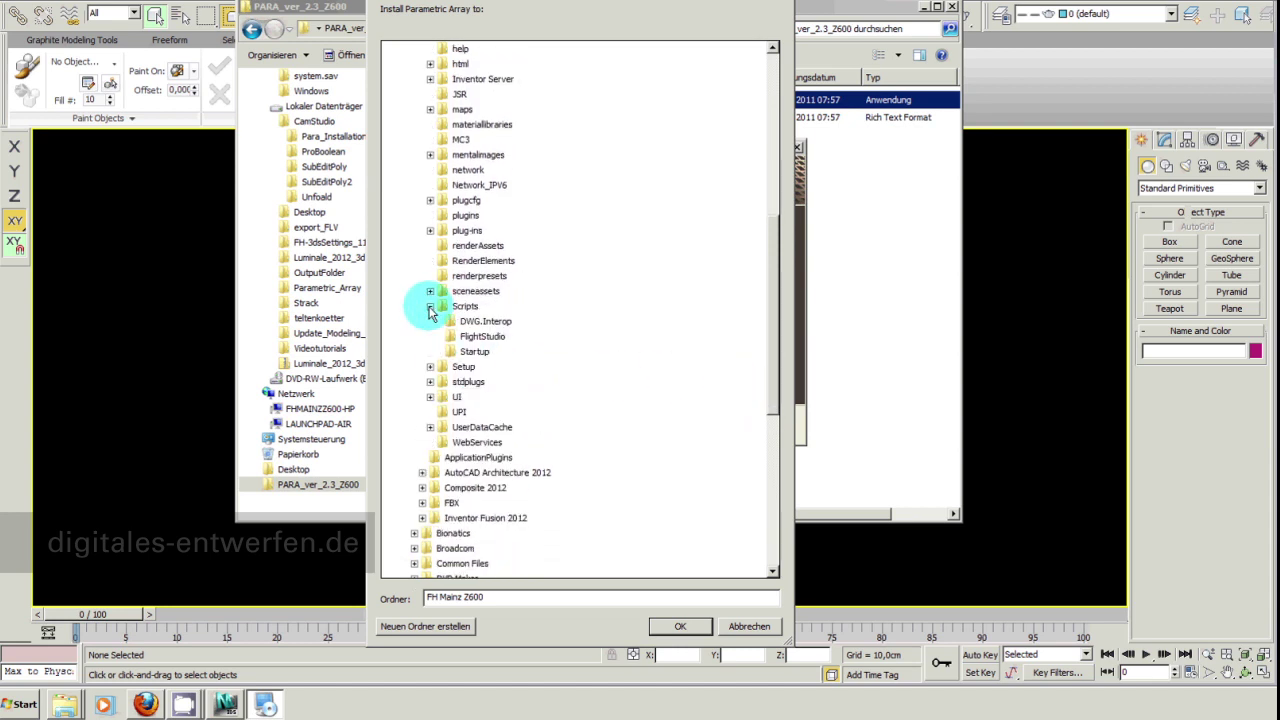
{"action": "left_click", "coordinate": [475, 353]}
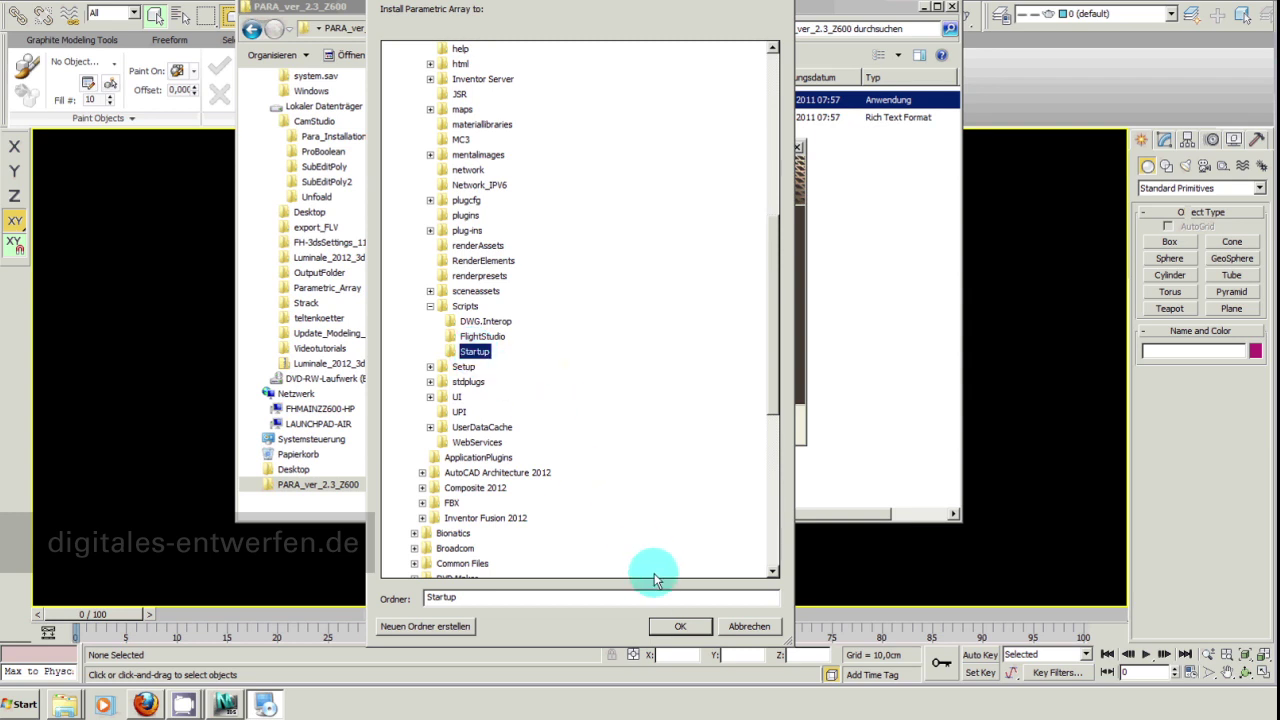
{"action": "left_click", "coordinate": [683, 627]}
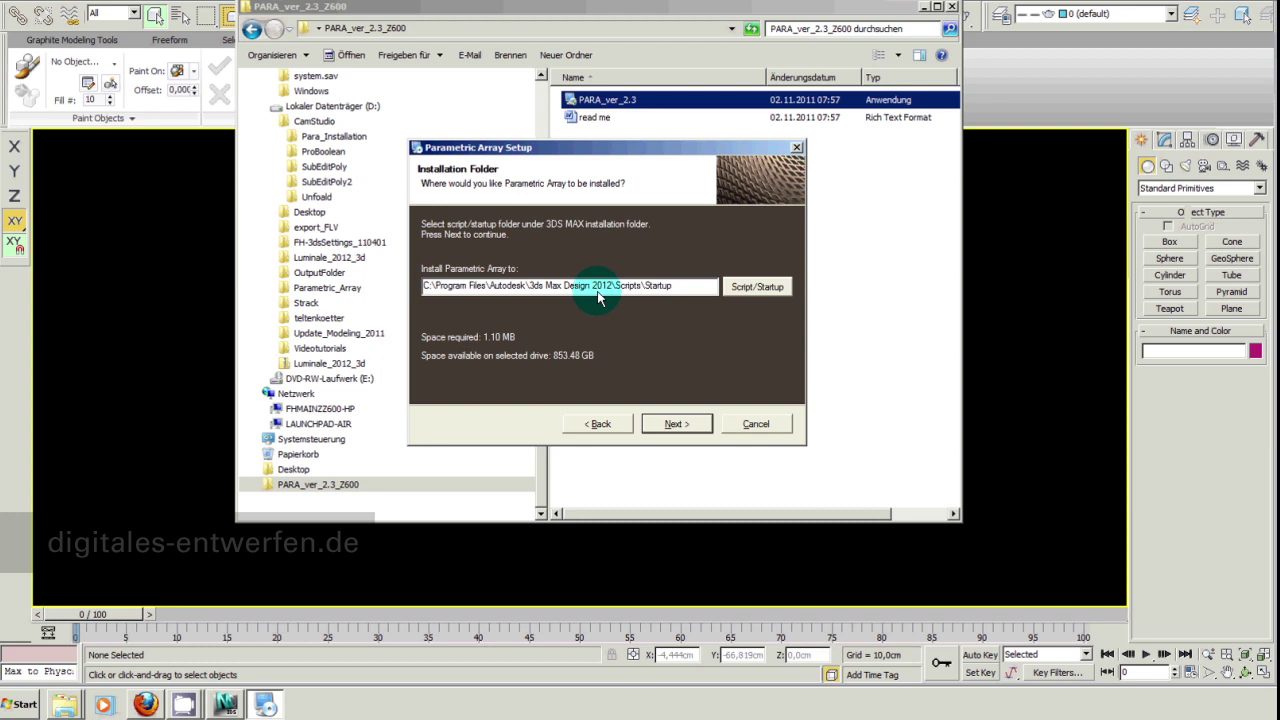
Install Parametric Array 2.3 into the Startup folder and finish the setup wizard
{"action": "left_click", "coordinate": [676, 424]}
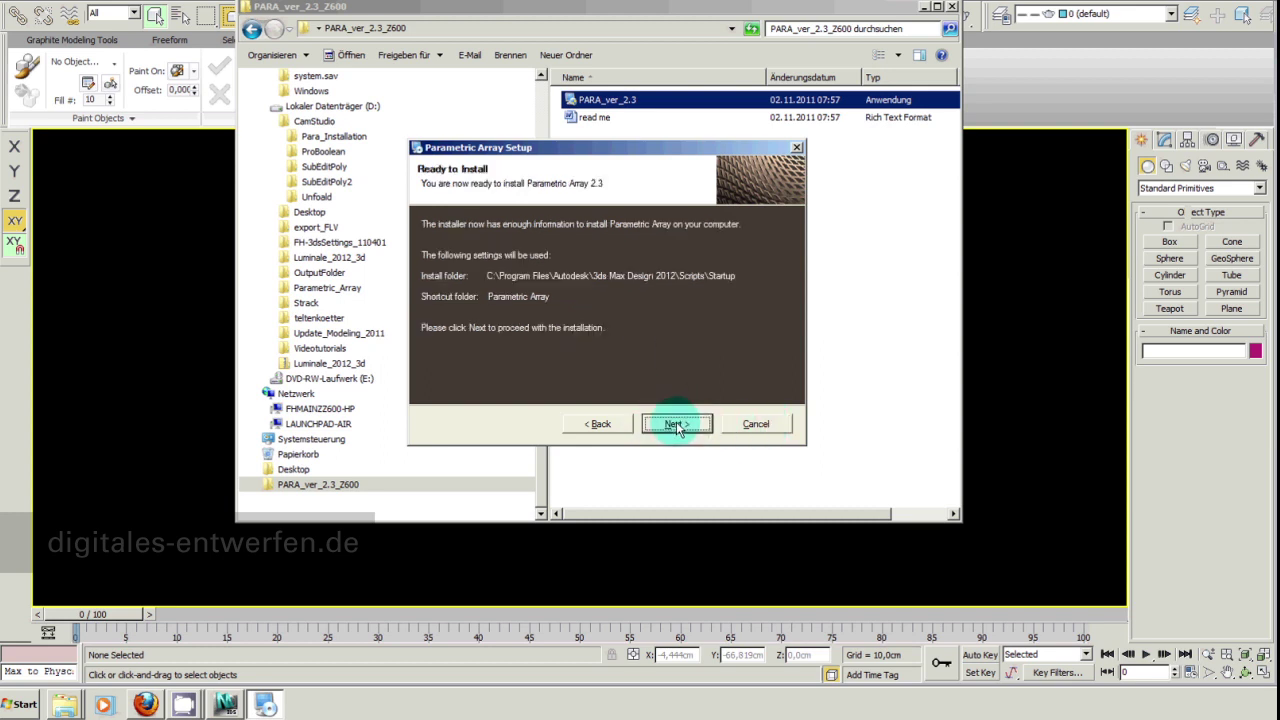
{"action": "left_click", "coordinate": [676, 424]}
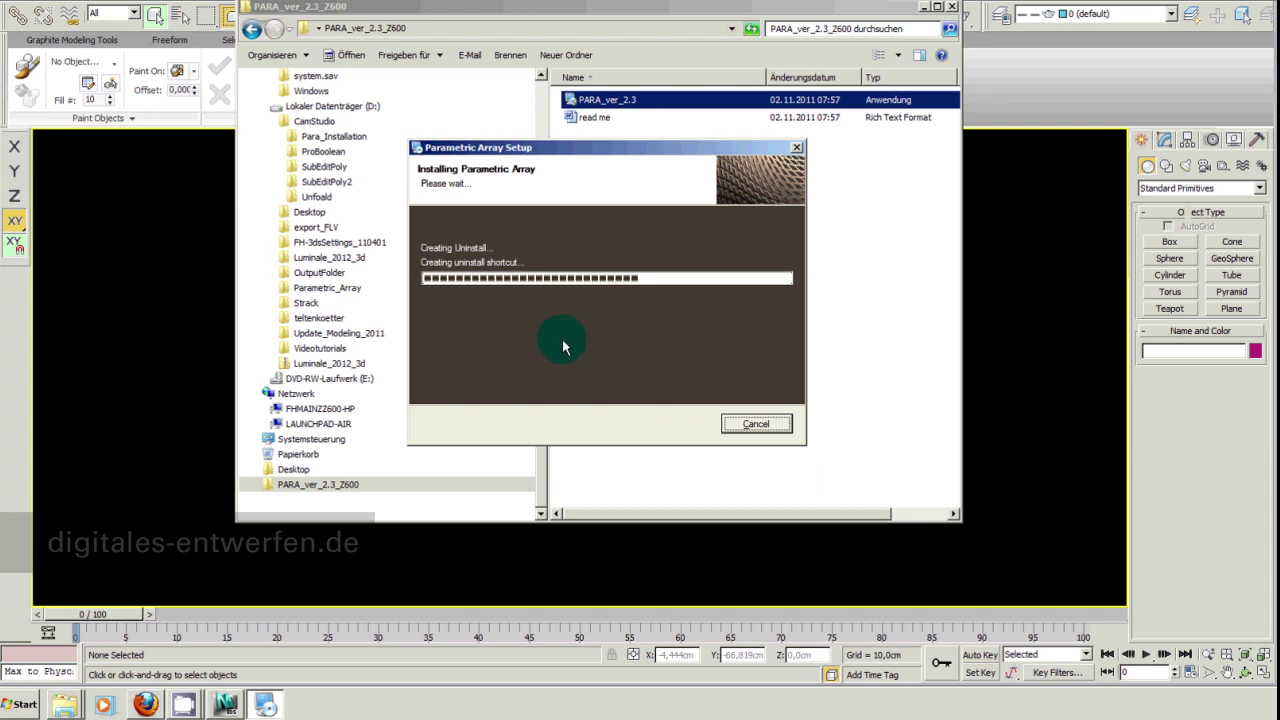
{"action": "left_click", "coordinate": [675, 428]}
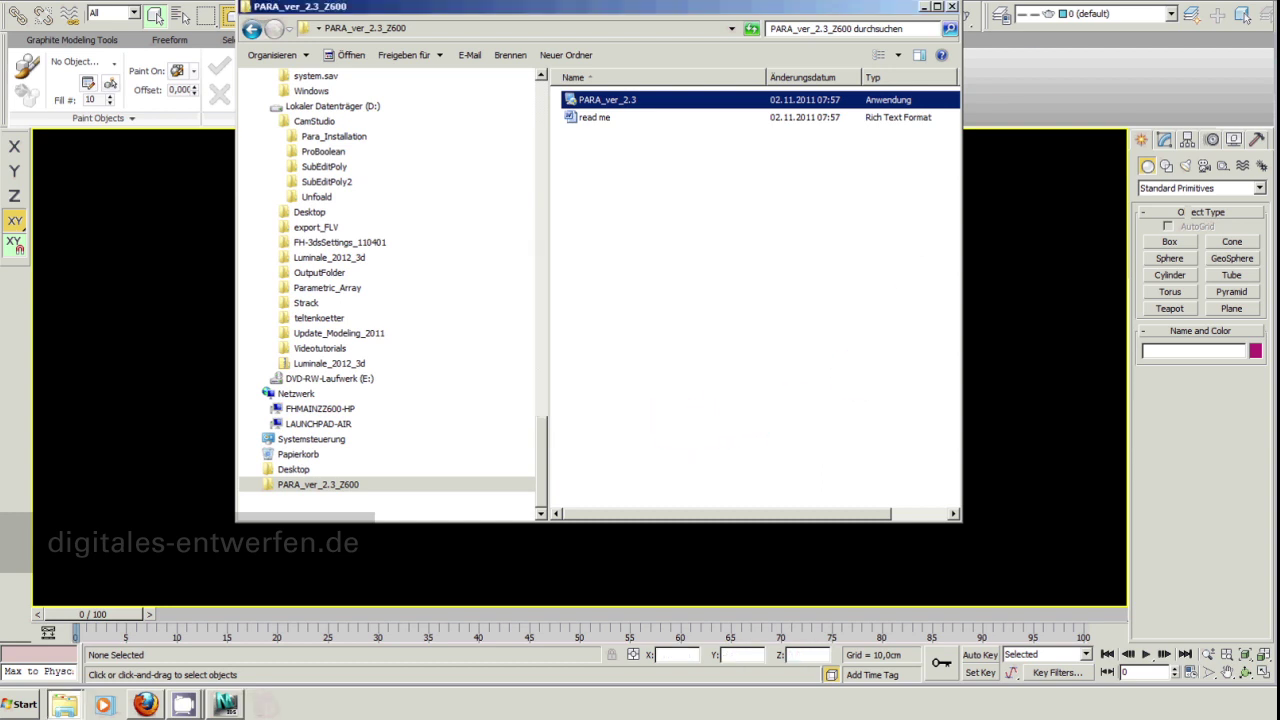
Close the PARA_ver_2.3_Z600 Explorer window with Alt+F4
{"action": "key", "text": "alt+F4"}
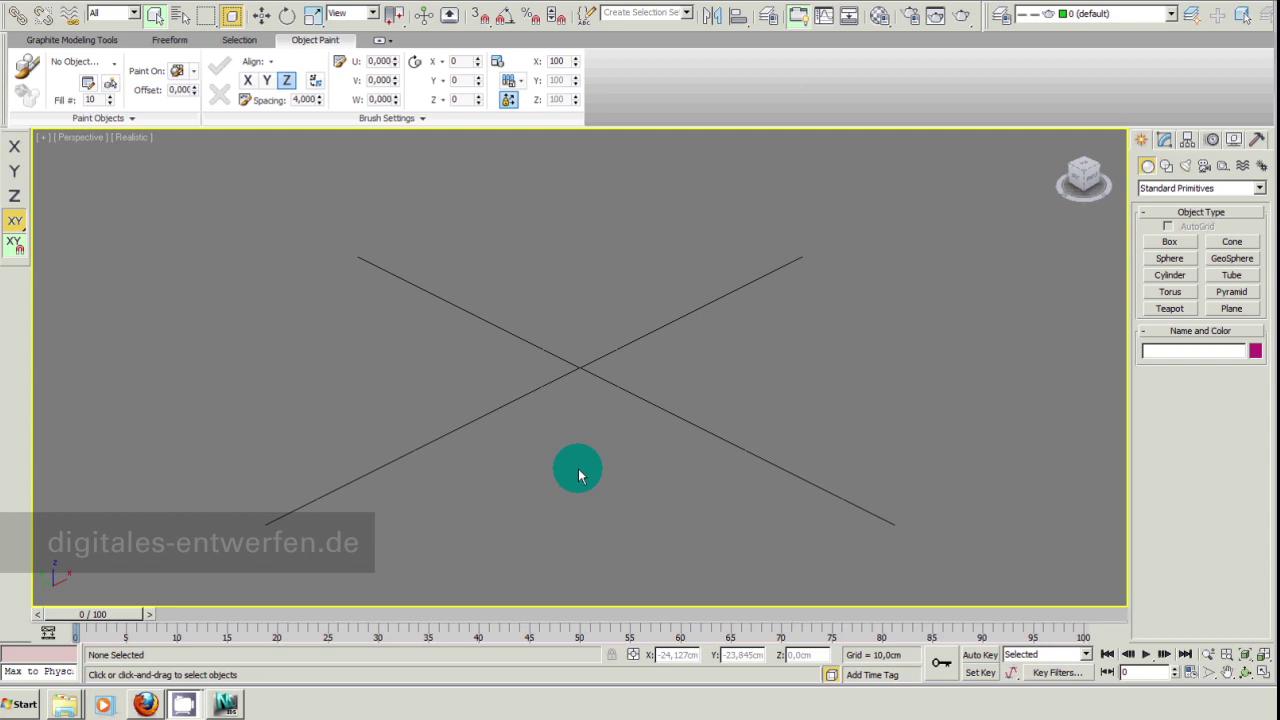
Draw Box001 at the scene origin, about 13,769 × 18,886 × 8,554 cm
{"action": "left_click", "coordinate": [1169, 242]}
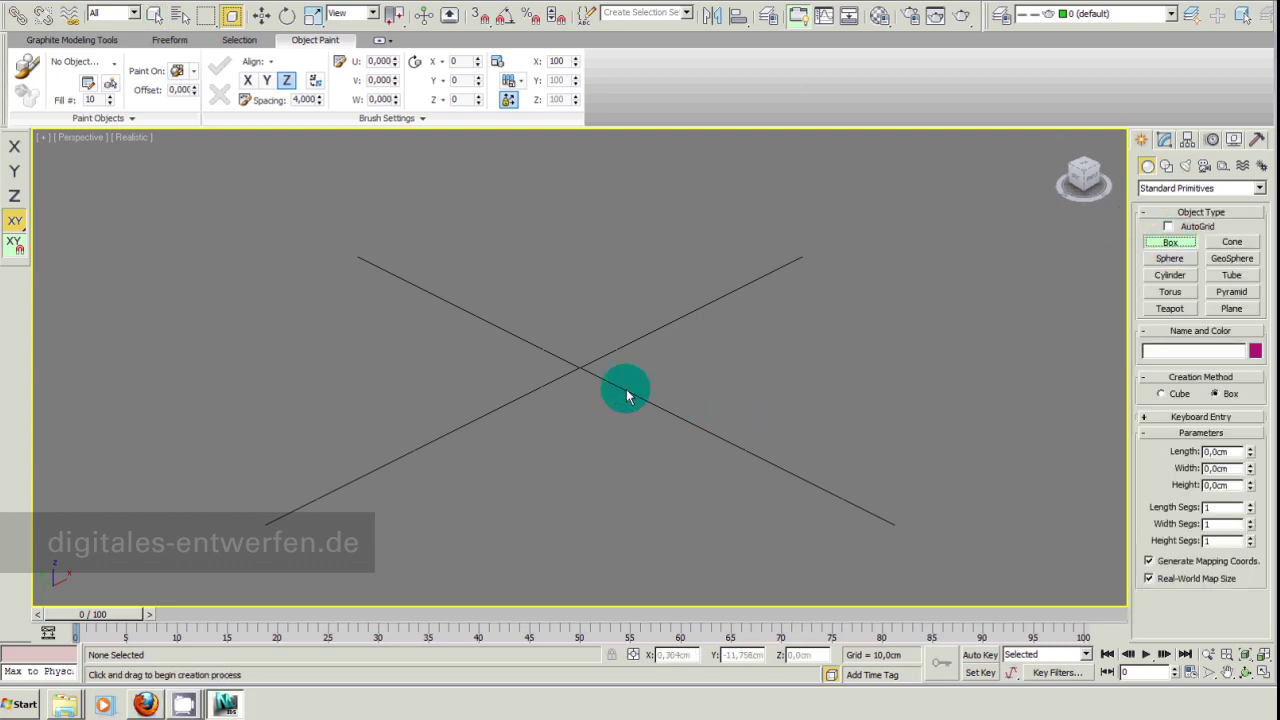
{"action": "mouse_move", "coordinate": [593, 352]}
{"action": "left_mouse_down"}
{"action": "mouse_move", "coordinate": [584, 411]}
{"action": "mouse_move", "coordinate": [624, 343]}
{"action": "left_mouse_up"}
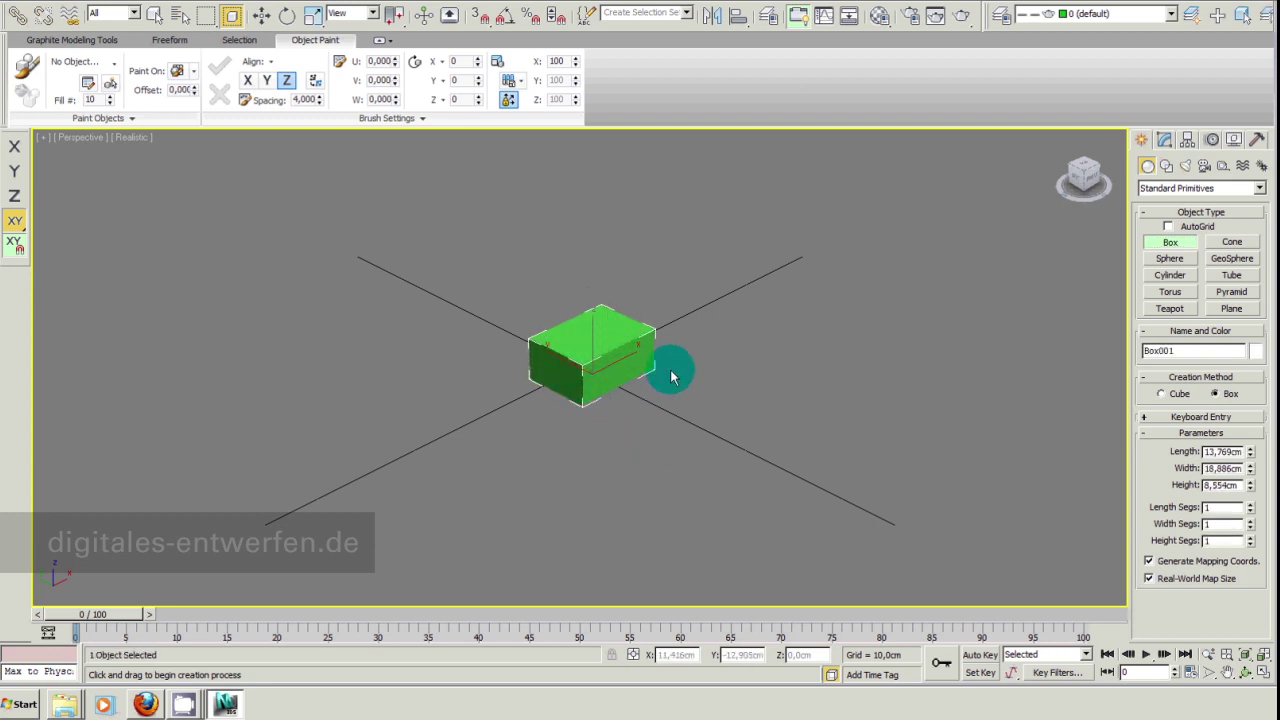
Open Create Parametric Array for Box001 with copy type and count 10 × 1 × 1
{"action": "right_click", "coordinate": [612, 356]}
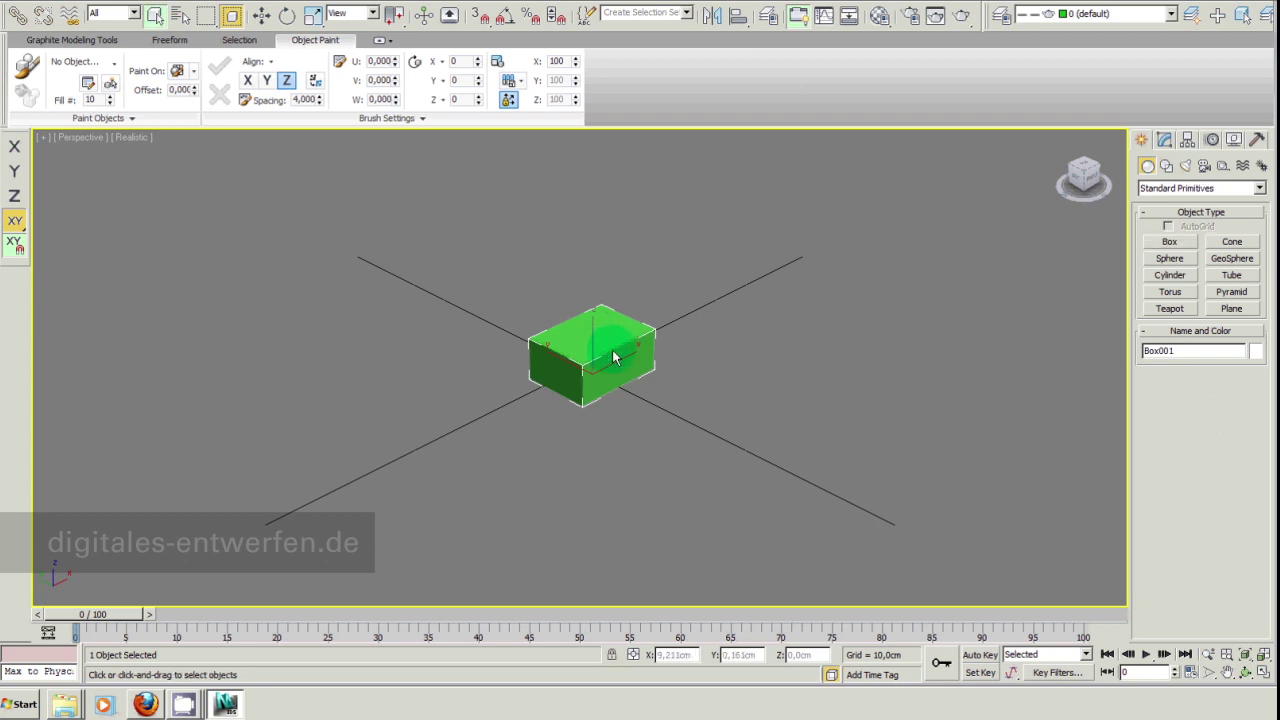
{"action": "right_click", "coordinate": [608, 346]}
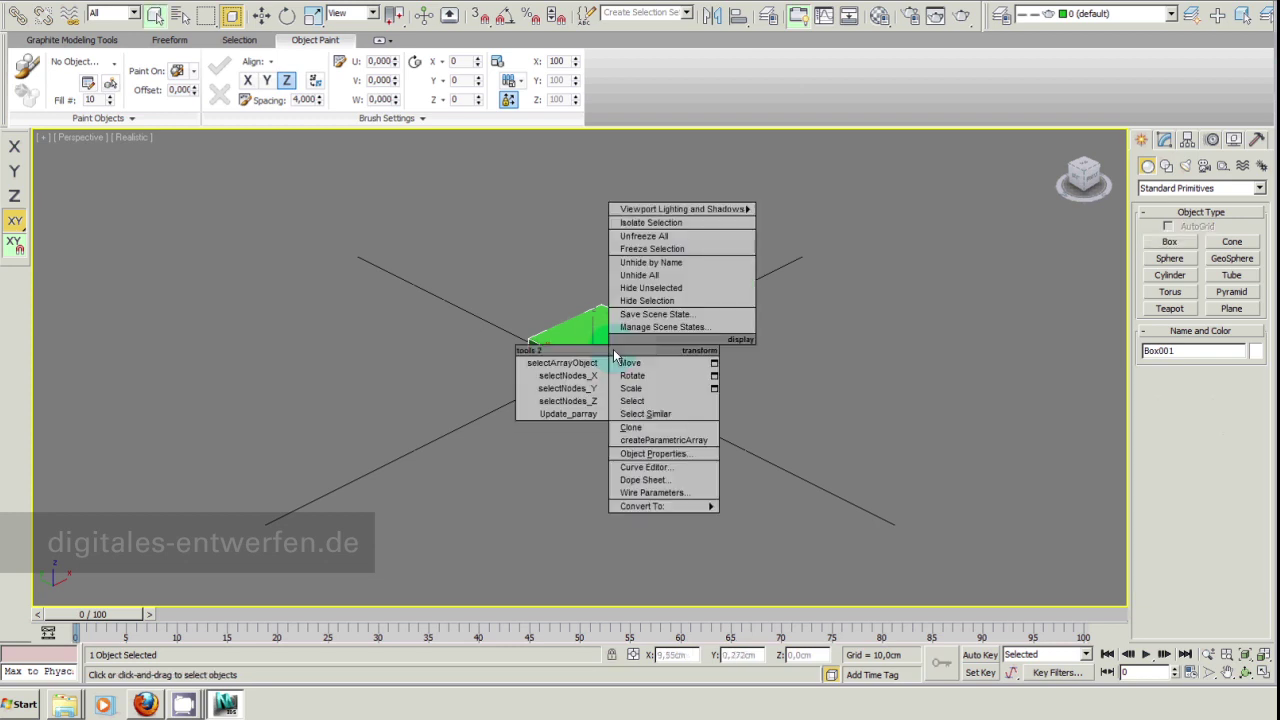
{"action": "left_click", "coordinate": [660, 441]}
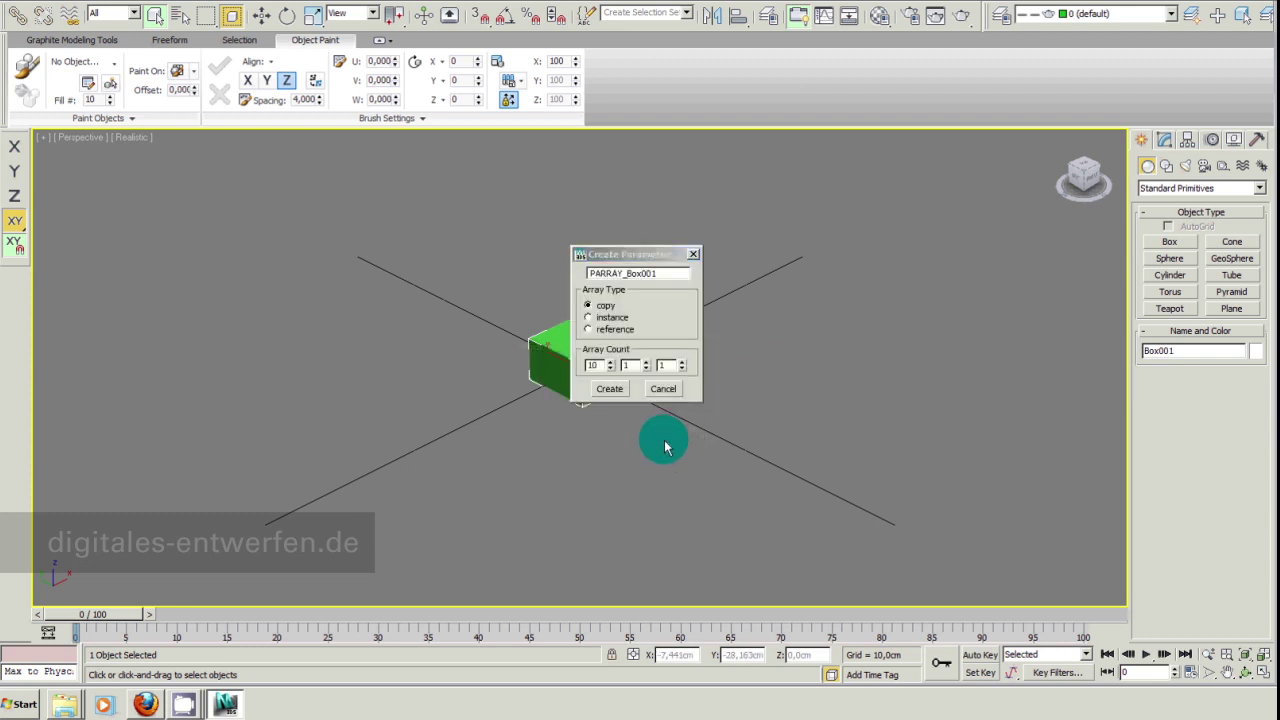
{"action": "left_click", "coordinate": [609, 390]}
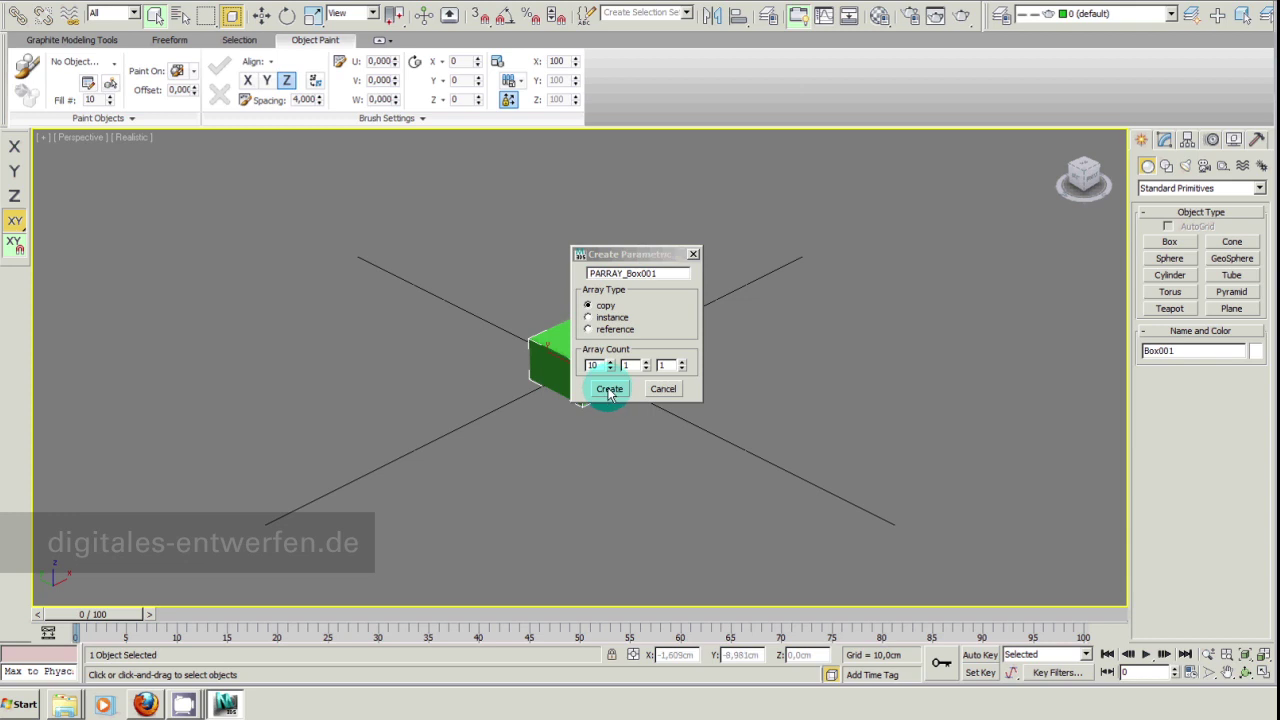
{"action": "left_click", "coordinate": [609, 390]}
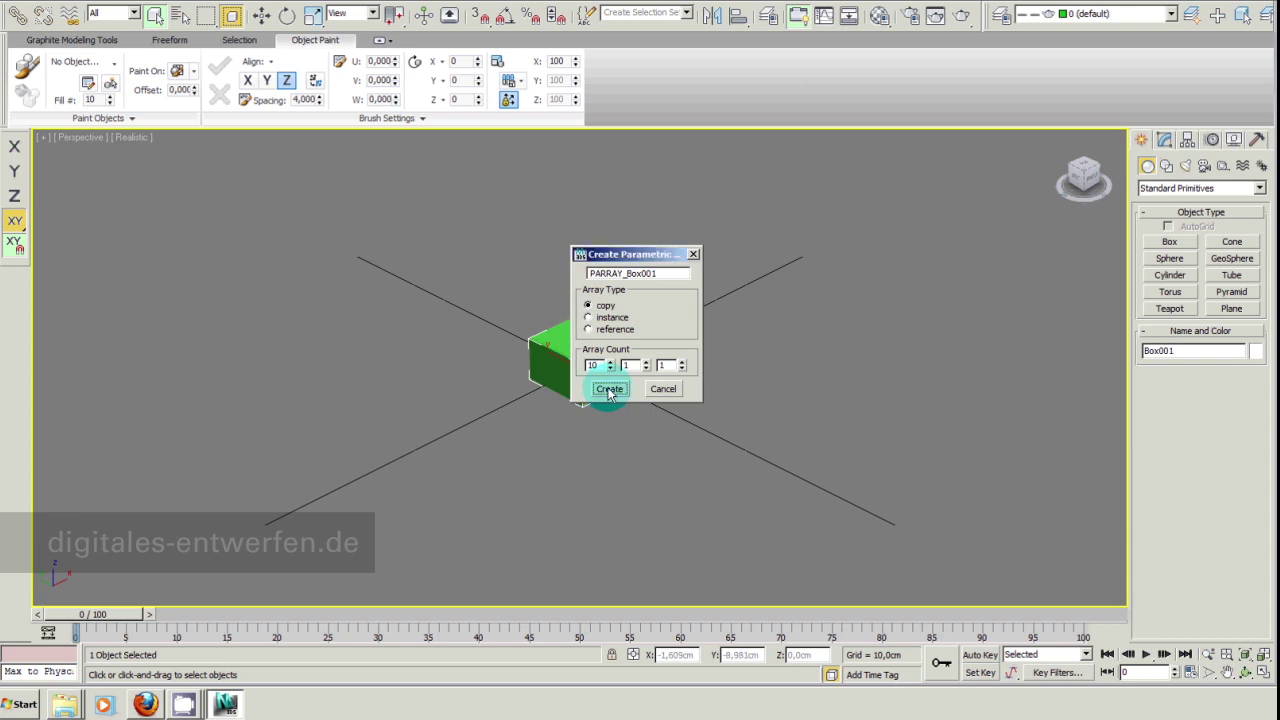
Create PARRAY_Box001 and copy the request code from the Invalid License data notice
{"action": "left_click", "coordinate": [609, 390]}
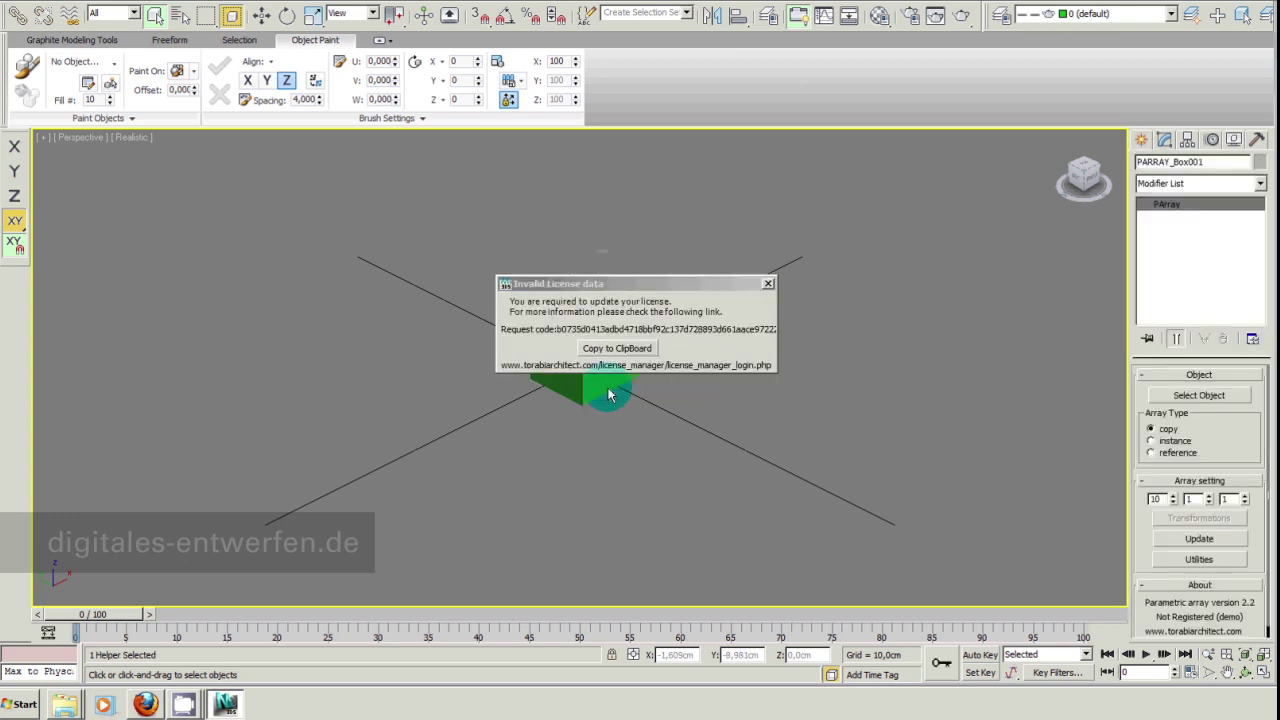
{"action": "left_click_drag", "start_coordinate": [672, 287], "coordinate": [640, 237]}
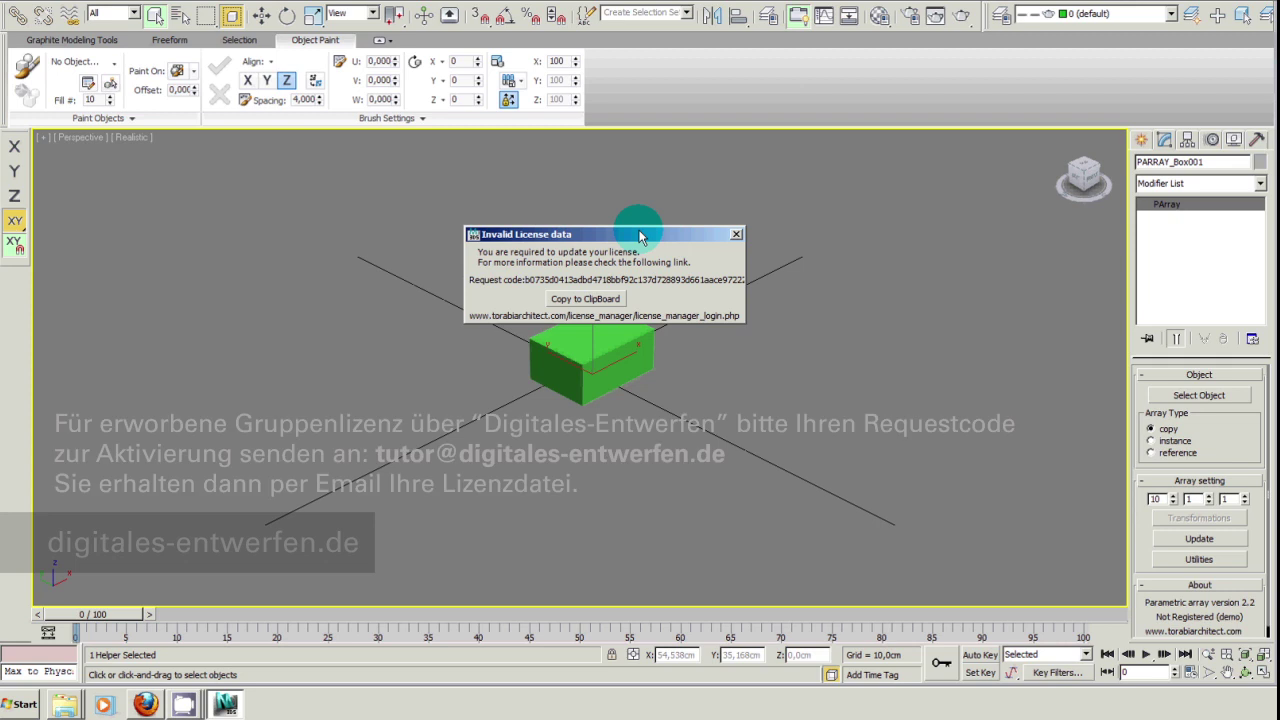
{"action": "left_click", "coordinate": [588, 299]}
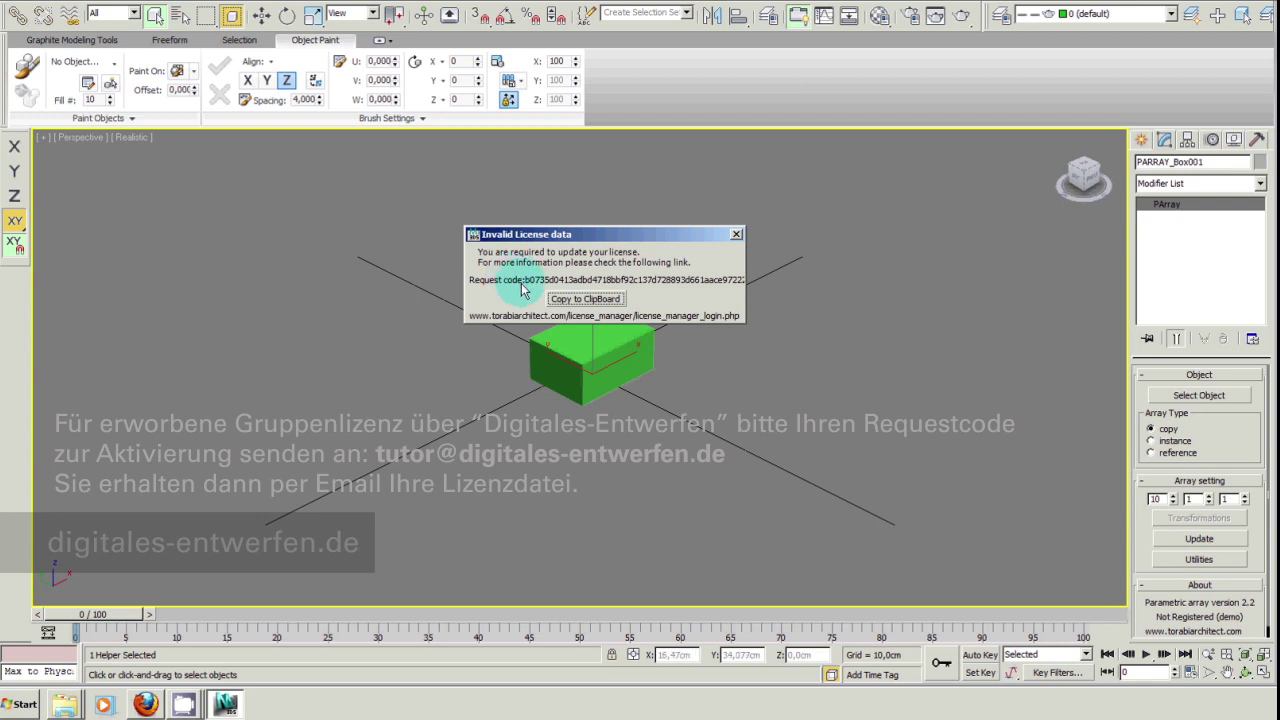
{"action": "left_click_drag", "start_coordinate": [585, 235], "coordinate": [567, 223]}
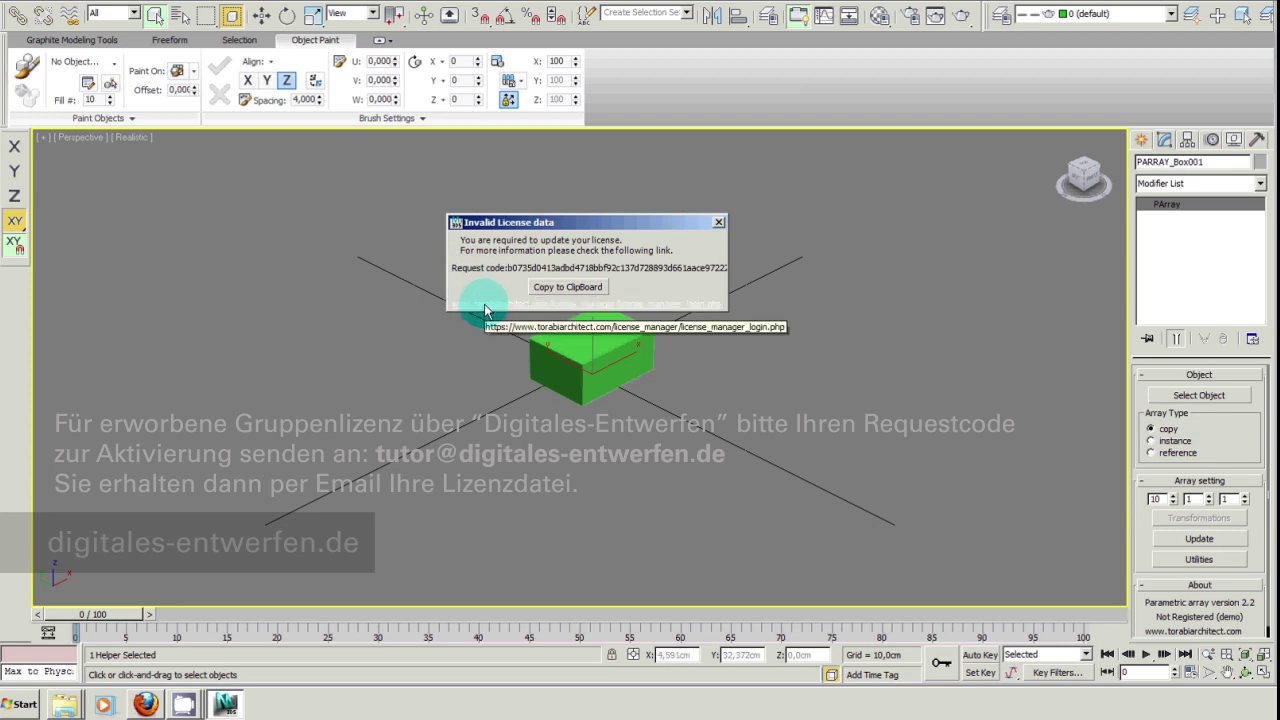
Open the licence manager login link, then select paramarray_lic.dat in PARA_ver_2.3_Z600
{"action": "left_click", "coordinate": [486, 311]}
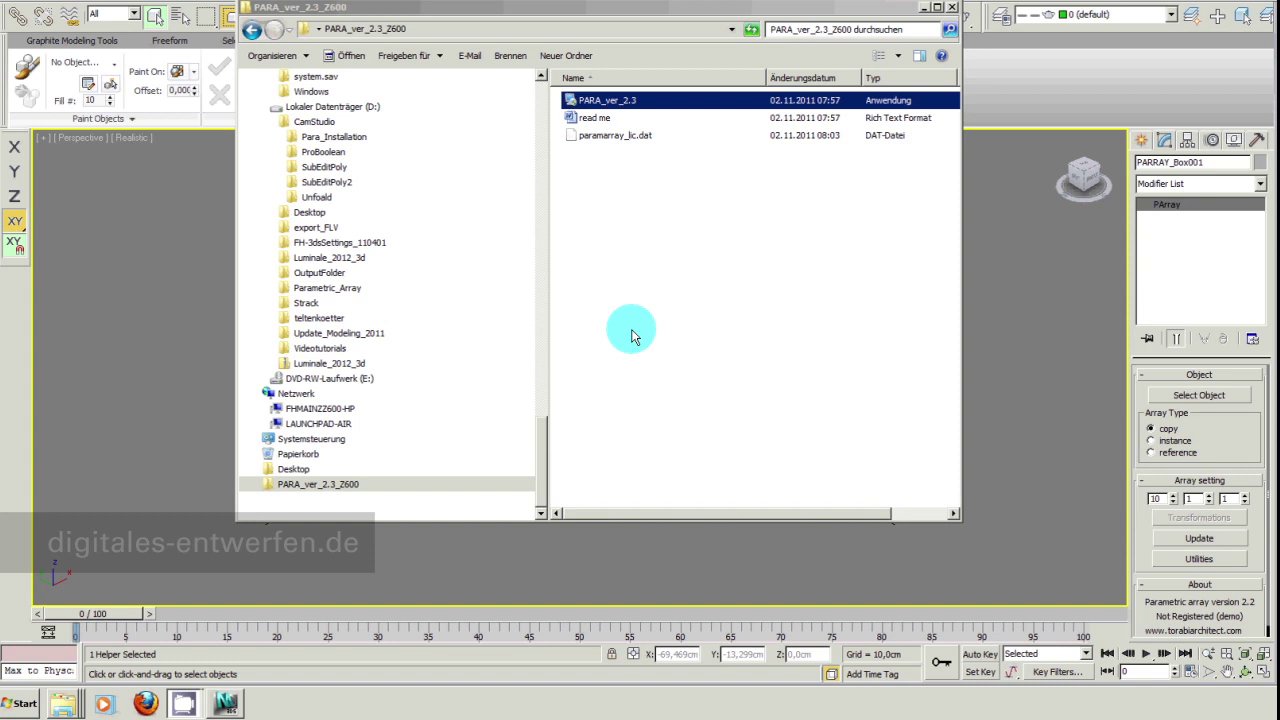
{"action": "left_click_drag", "start_coordinate": [718, 10], "coordinate": [698, 12]}
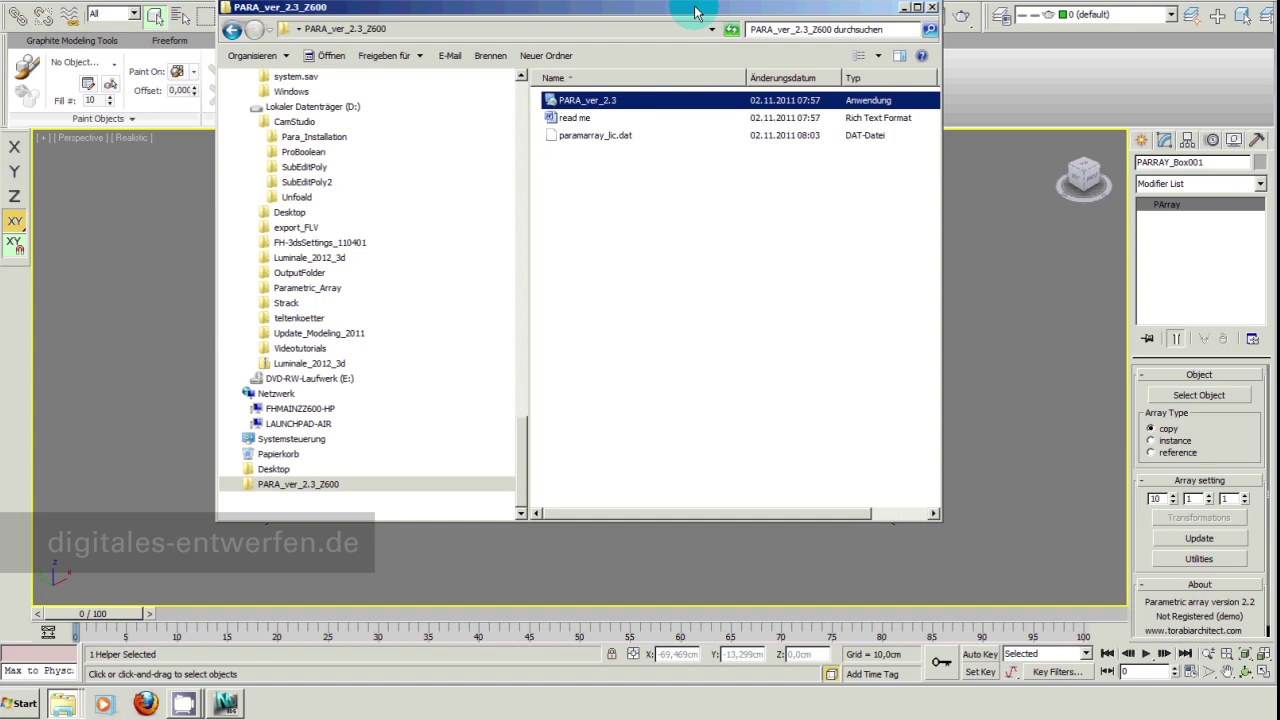
{"action": "left_click", "coordinate": [590, 140]}
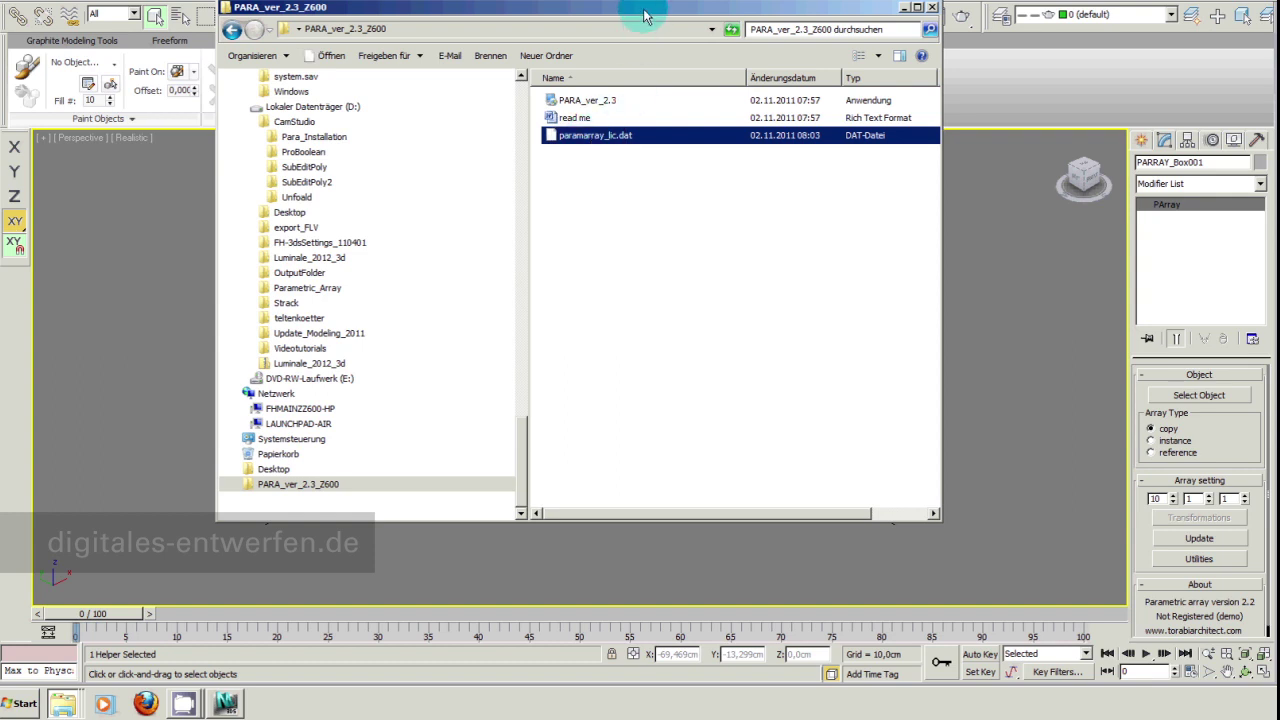
{"action": "left_click_drag", "start_coordinate": [646, 12], "coordinate": [405, 33]}
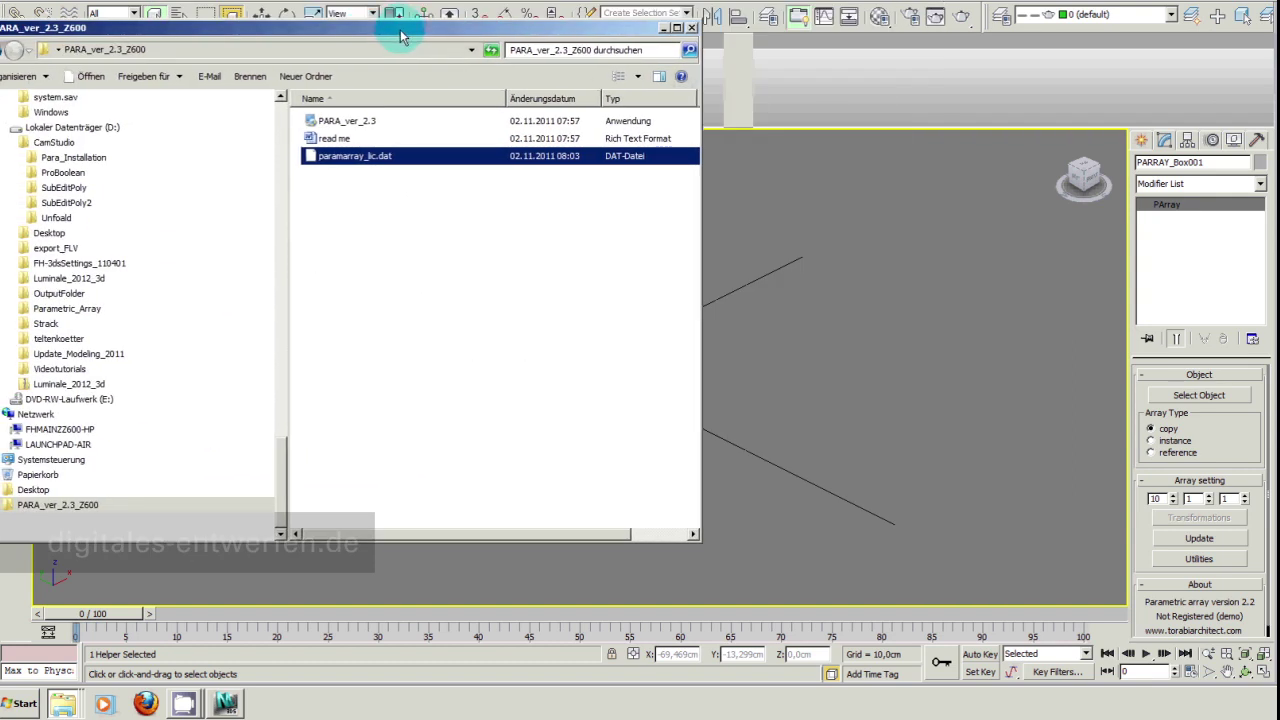
Paste paramarray_lic.dat into the 3ds Max Scripts\Startup folder, granting administrator permission
{"action": "left_click_drag", "start_coordinate": [1250, 20], "coordinate": [913, 45]}
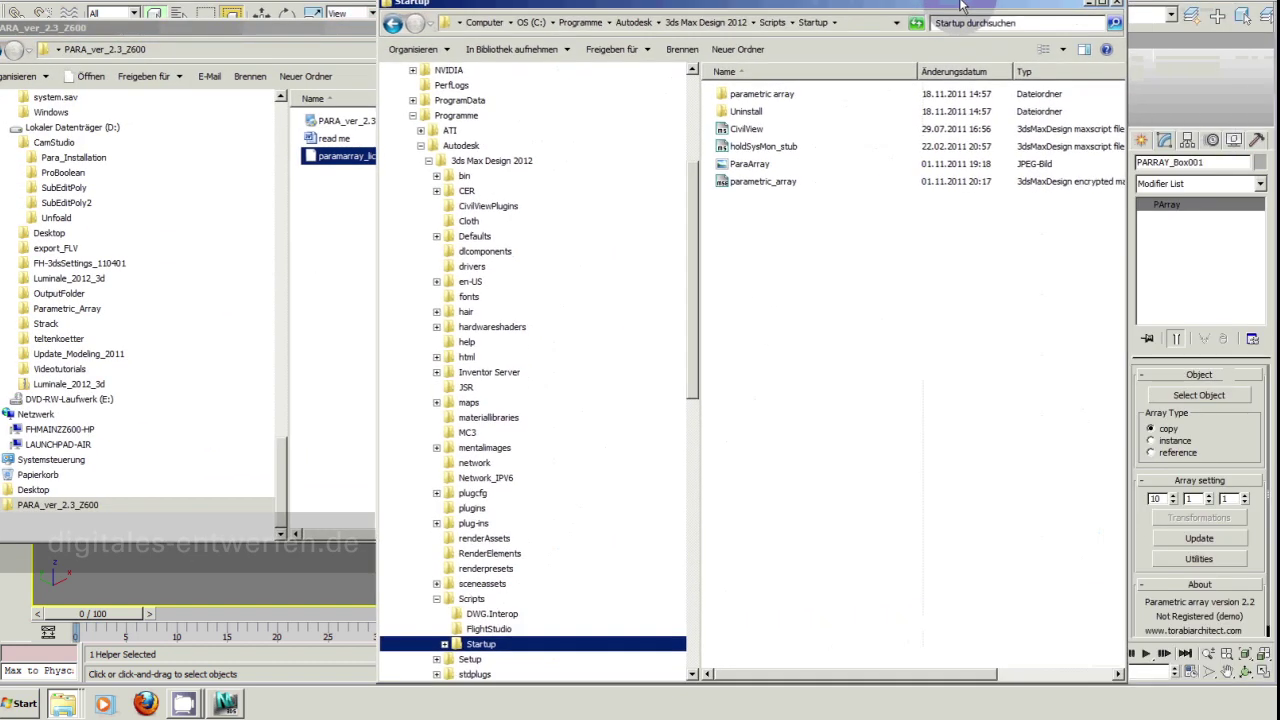
{"action": "left_click_drag", "start_coordinate": [688, 308], "coordinate": [692, 260]}
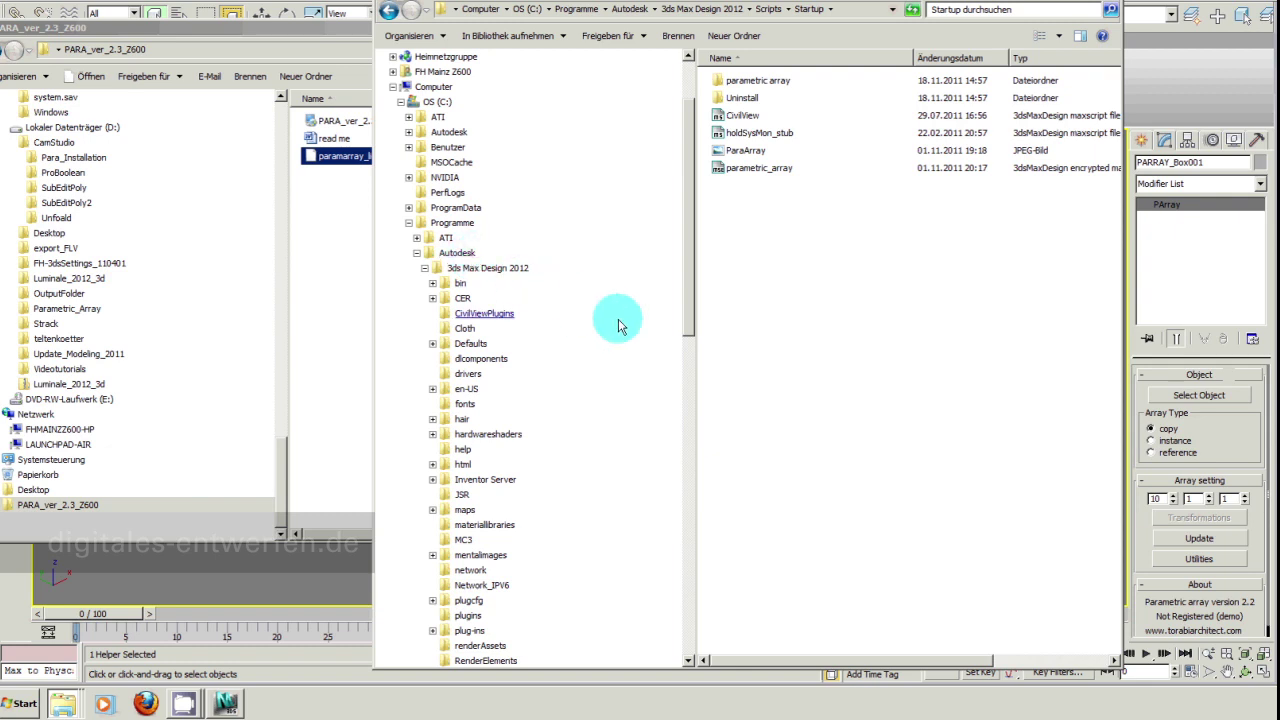
{"action": "scroll", "coordinate": [688, 314], "scroll_direction": "down", "scroll_amount": 1}
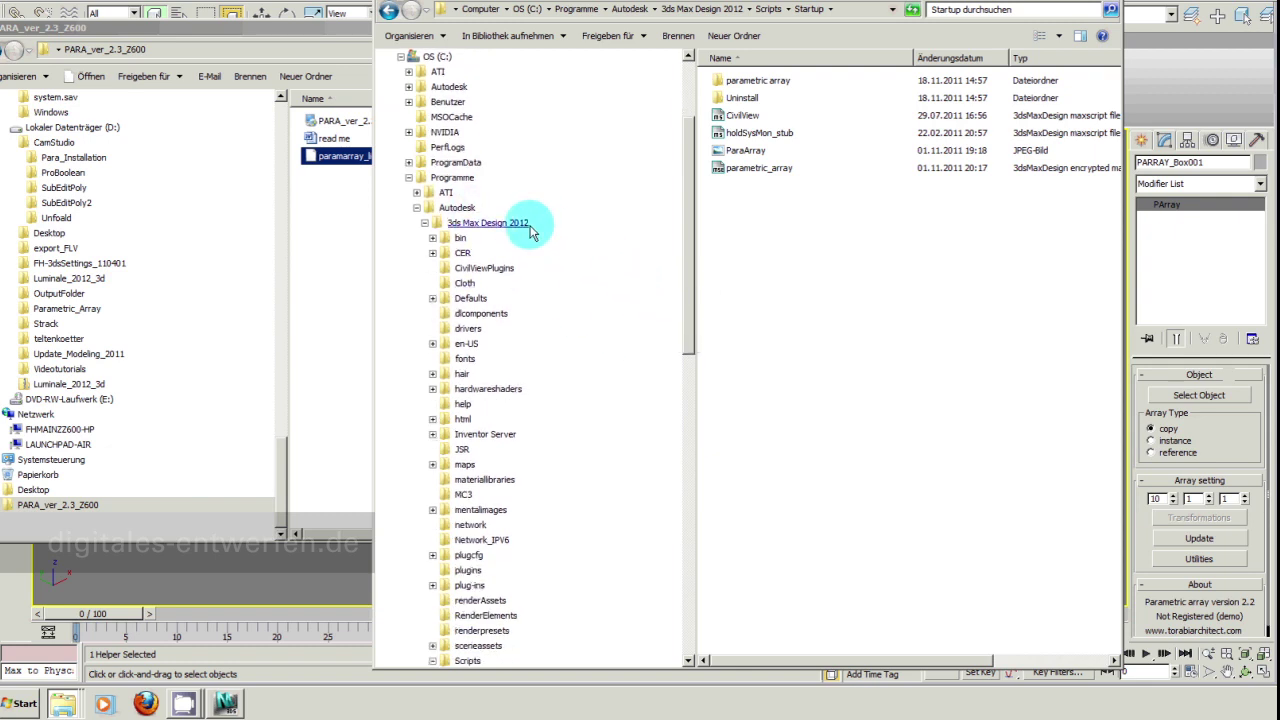
{"action": "left_click_drag", "start_coordinate": [686, 300], "coordinate": [686, 386]}
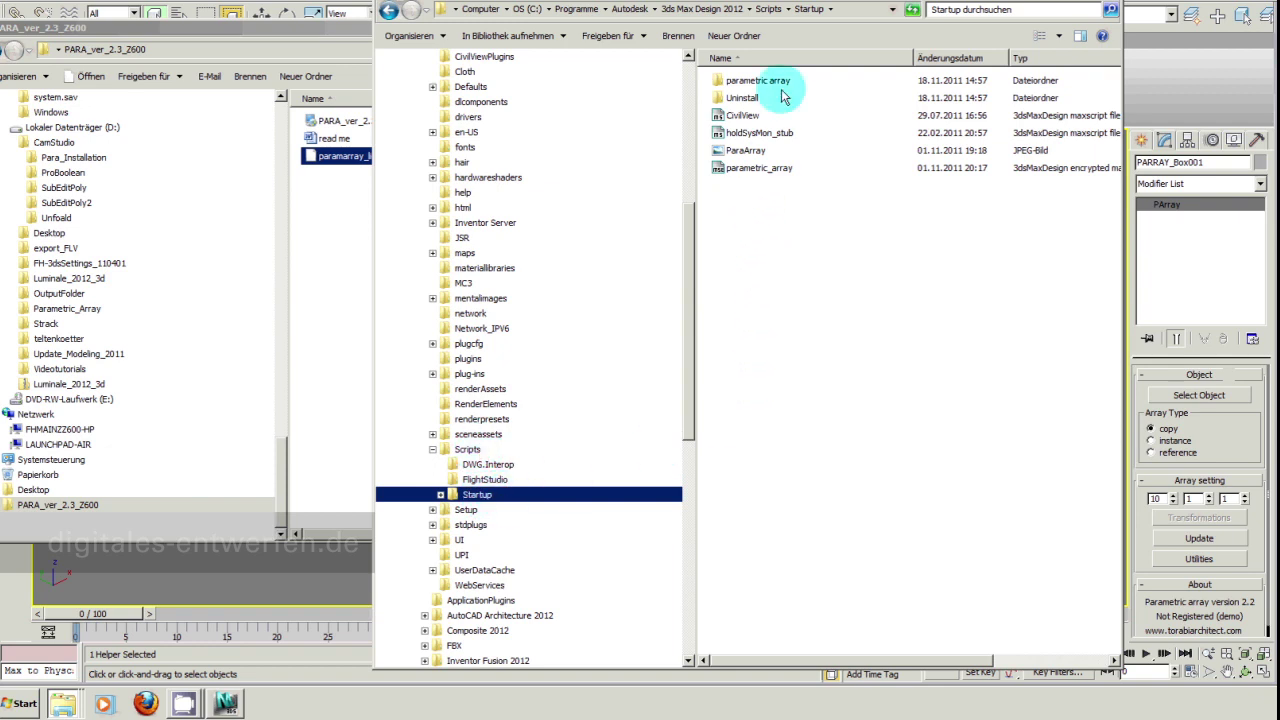
{"action": "left_click", "coordinate": [881, 403]}
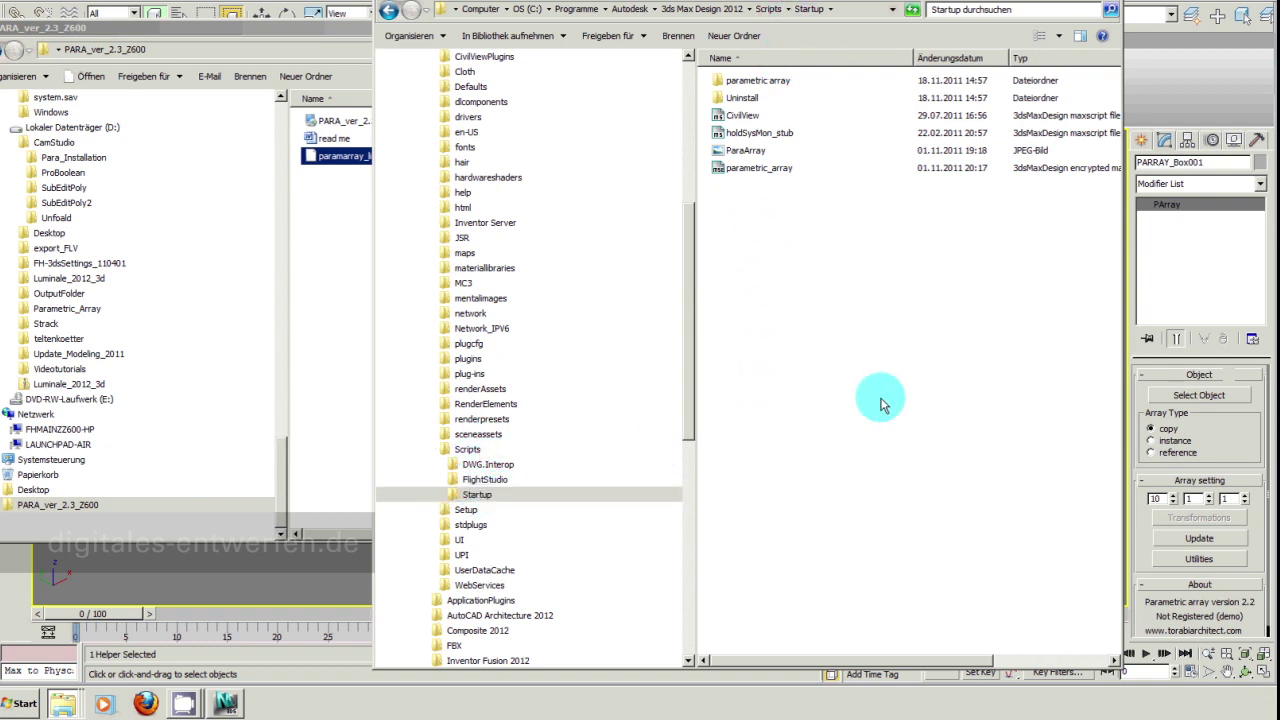
{"action": "key", "text": "ctrl+v"}
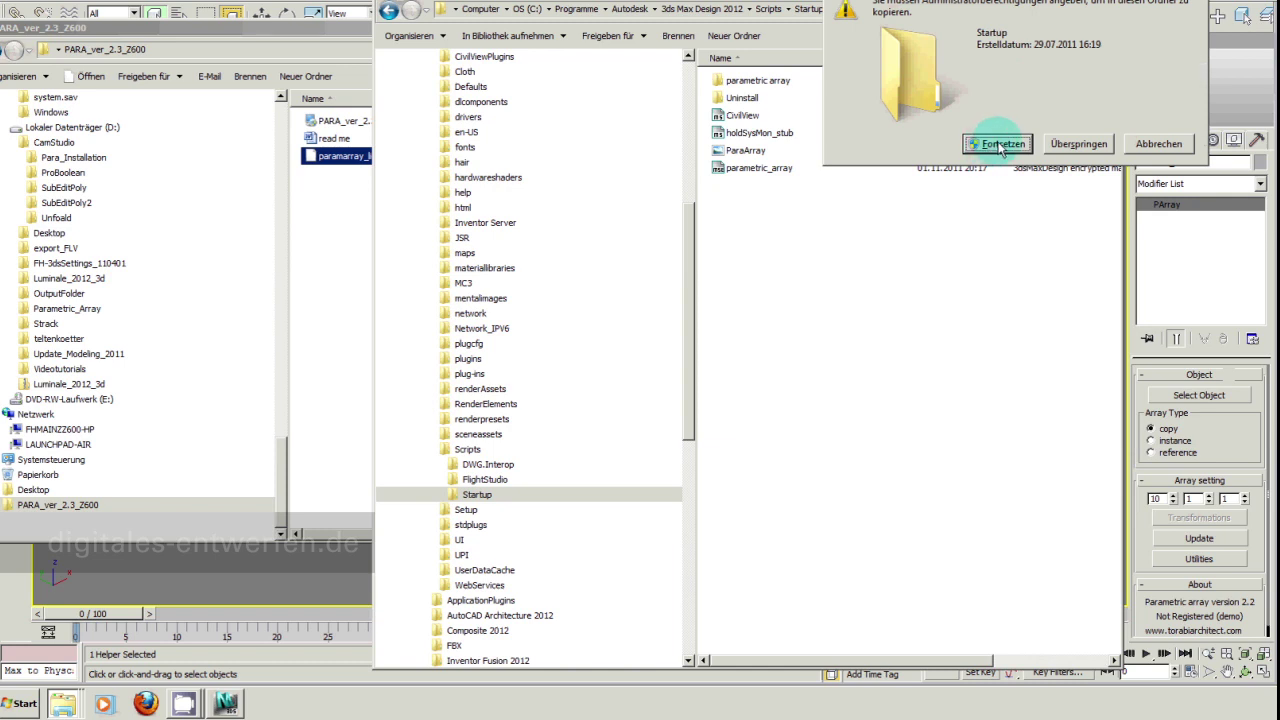
{"action": "left_click", "coordinate": [1001, 145]}
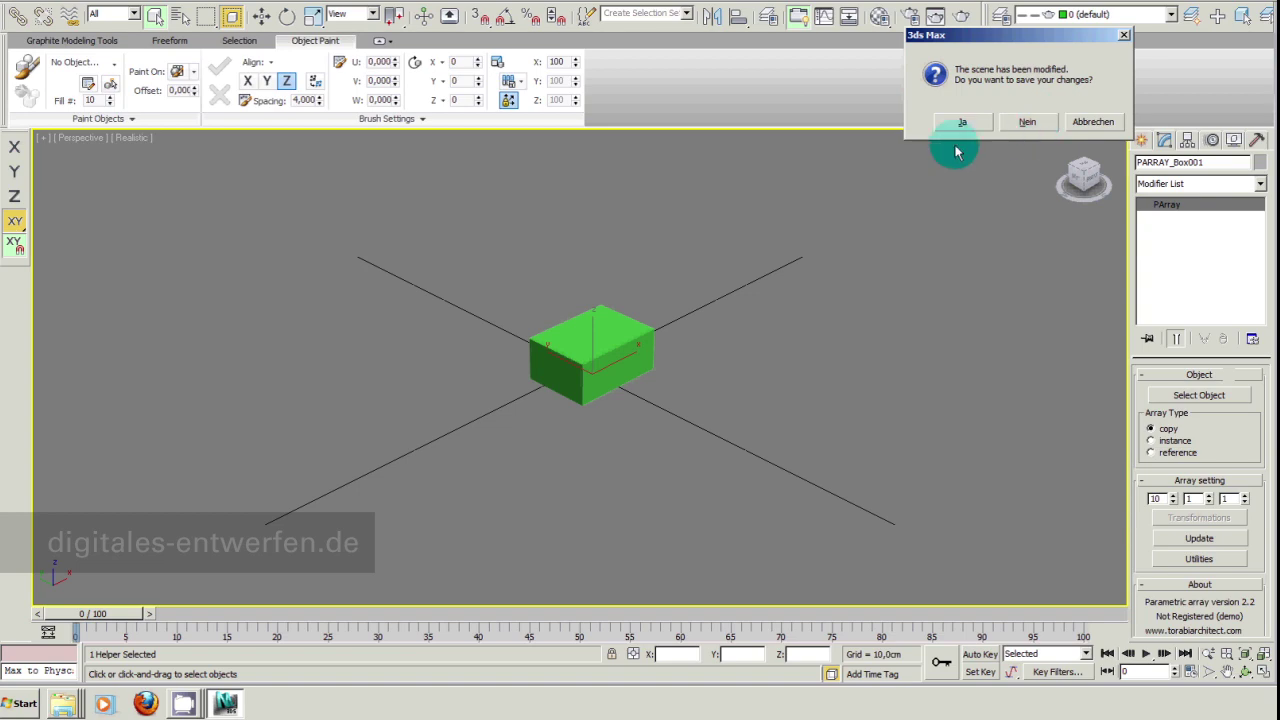
Close and reopen 3ds Max, then draw a box about 17 cm tall at the viewport centre
{"action": "left_click", "coordinate": [962, 122]}
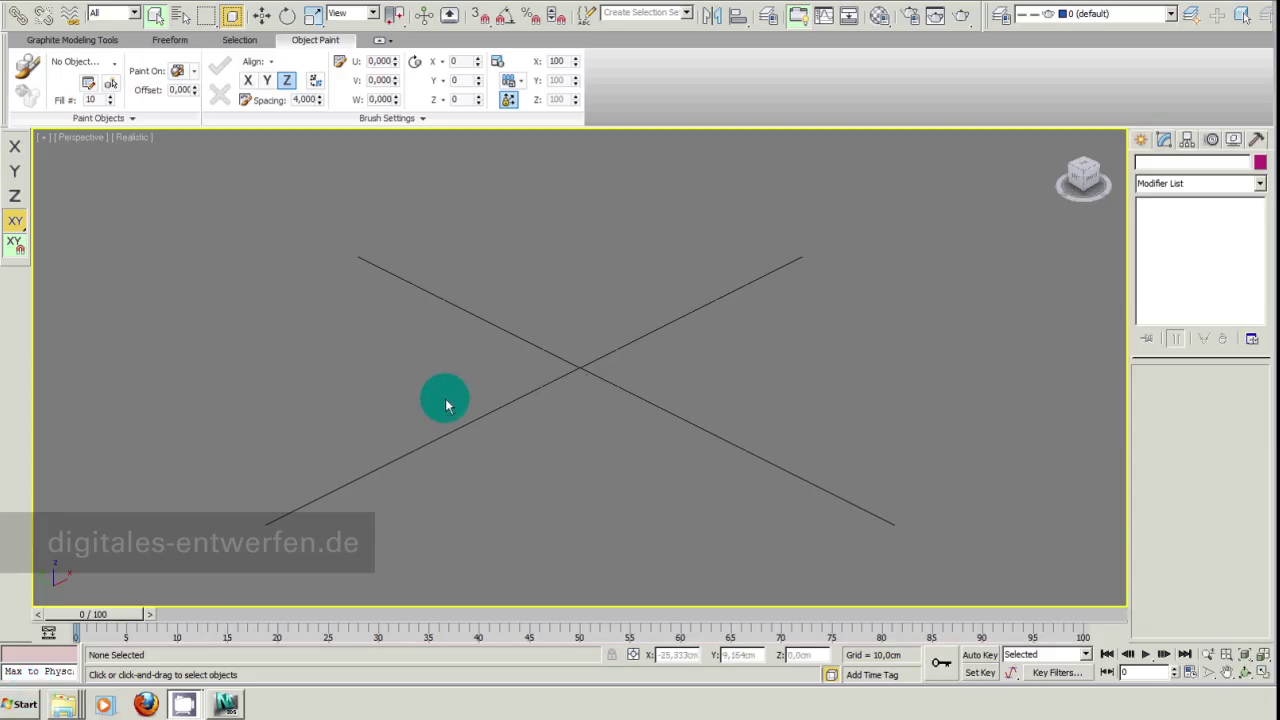
{"action": "left_click", "coordinate": [1141, 139]}
{"action": "left_click", "coordinate": [1191, 250]}
{"action": "left_click_drag", "start_coordinate": [640, 350], "coordinate": [613, 433]}
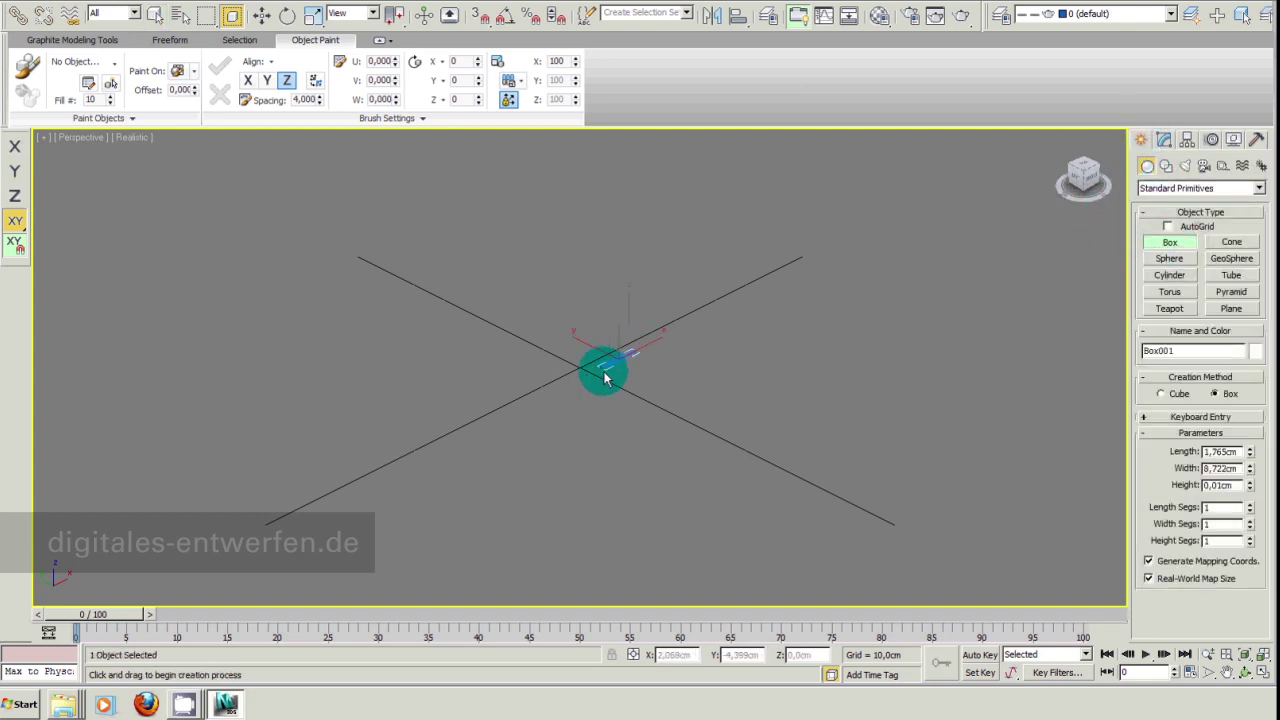
{"action": "left_click", "coordinate": [700, 463]}
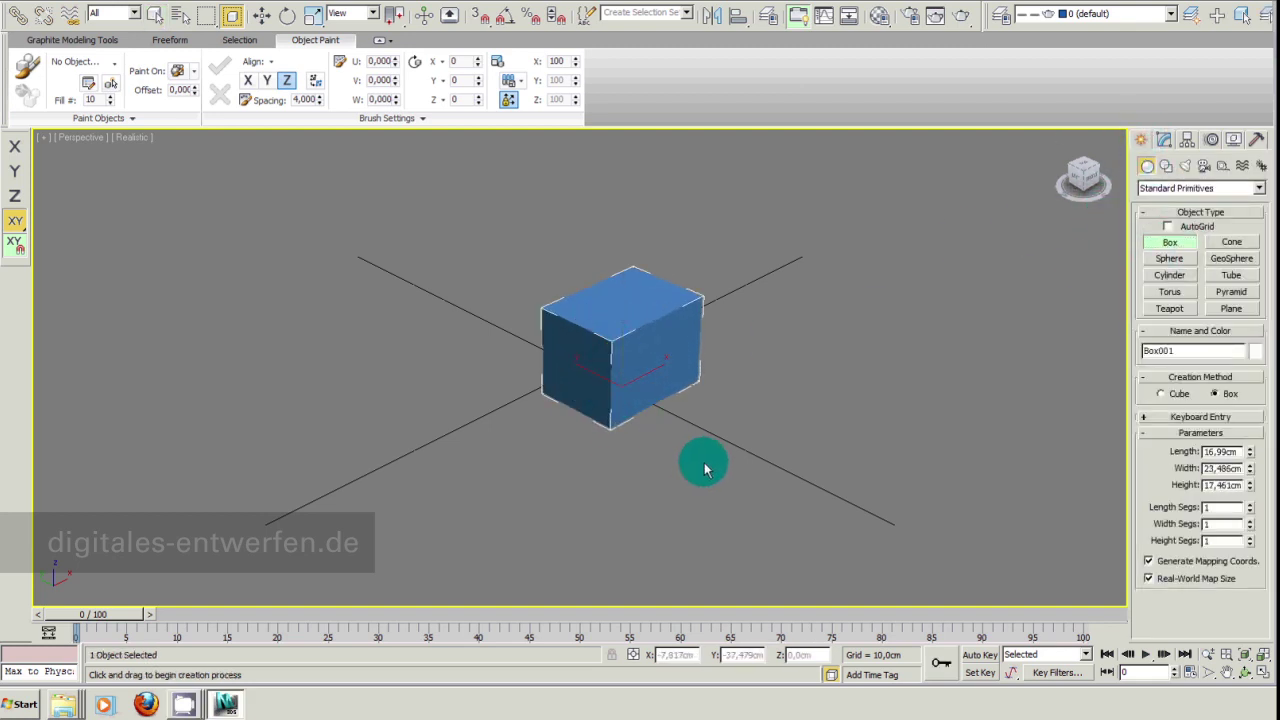
Finish the box and run createParametricArray on it from the quad menu
{"action": "right_click", "coordinate": [635, 348]}
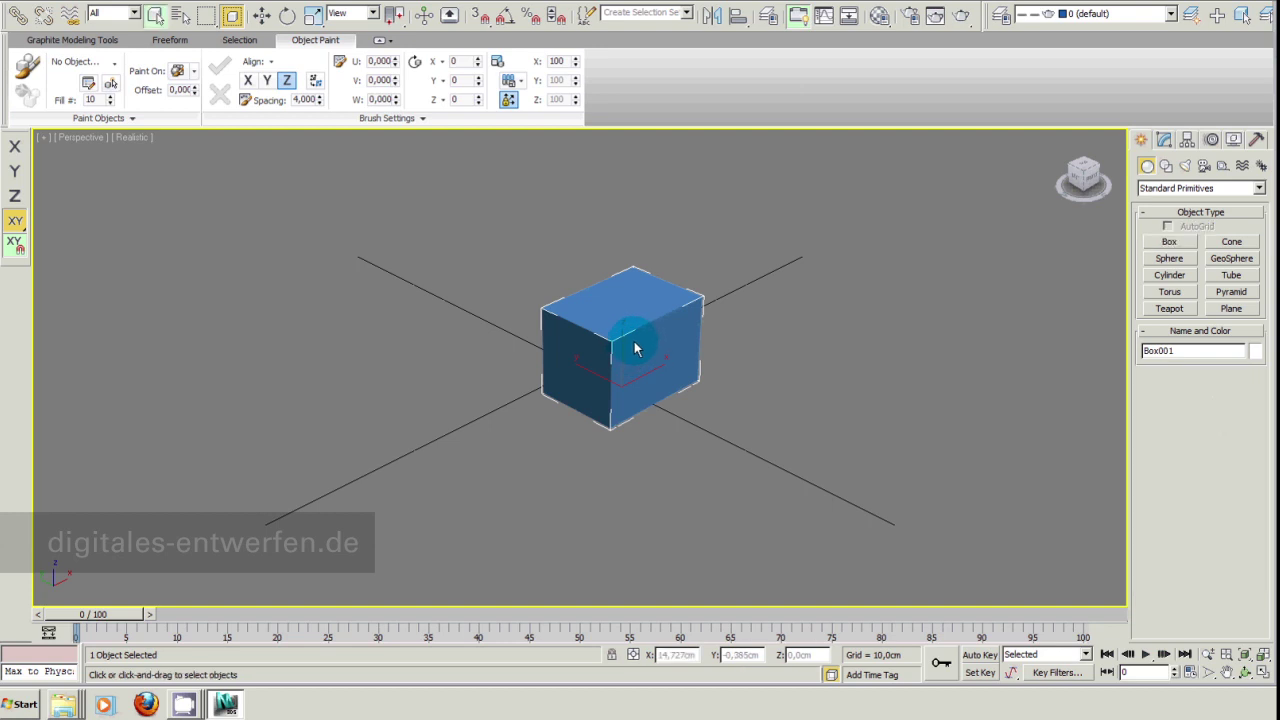
{"action": "right_click", "coordinate": [635, 348]}
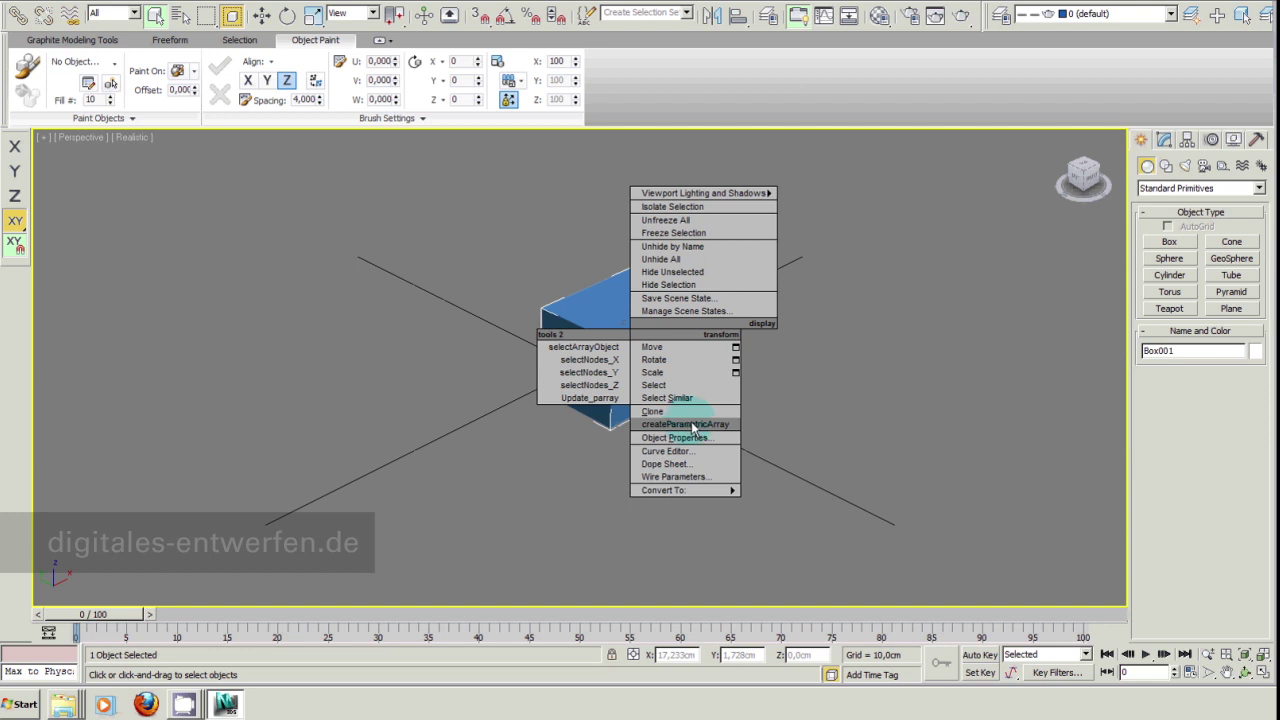
{"action": "left_click", "coordinate": [694, 425]}
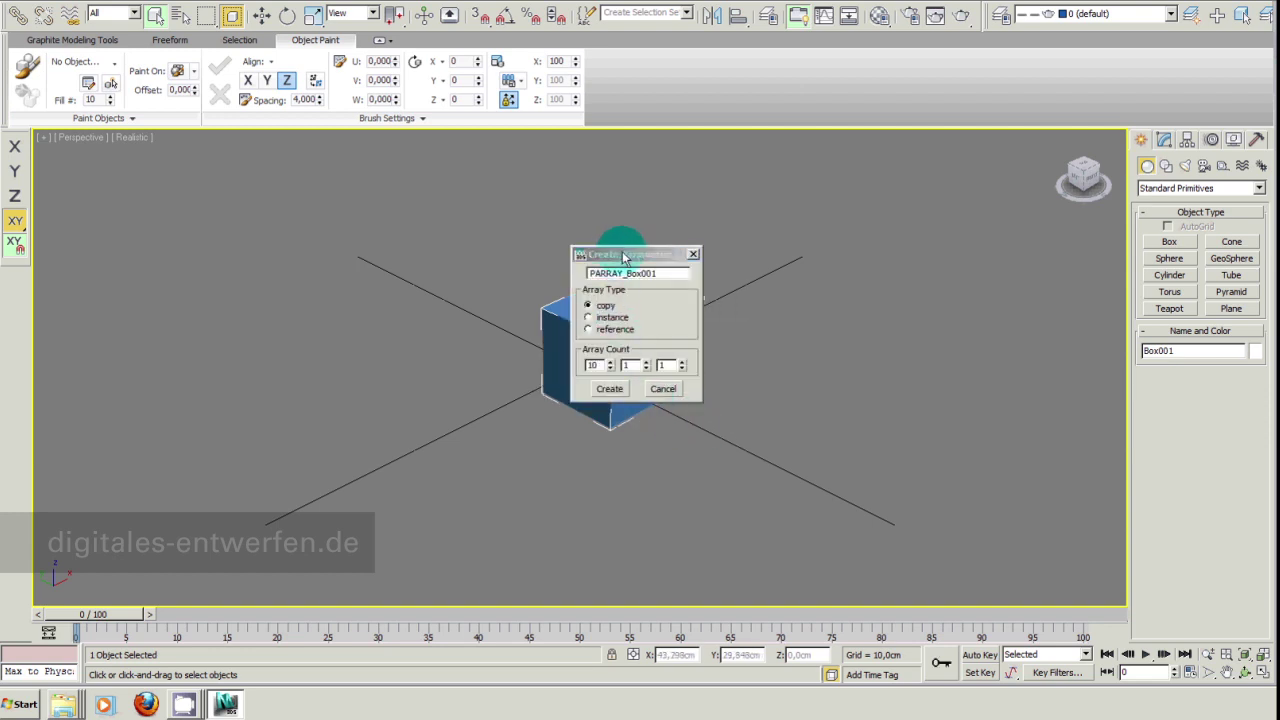
Create the 10-copy parametric array PARRAY_Box001 and move its settings window left
{"action": "left_click", "coordinate": [622, 361]}
{"action": "left_click", "coordinate": [606, 386]}
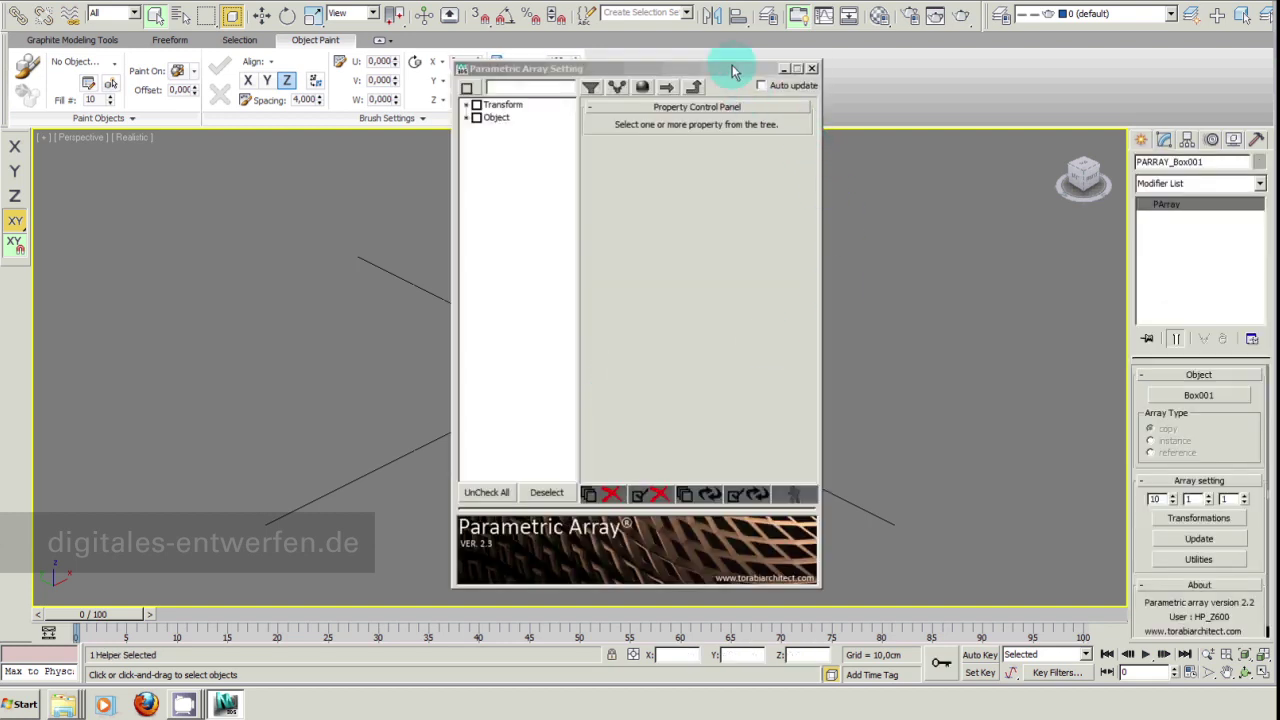
{"action": "left_click_drag", "start_coordinate": [732, 72], "coordinate": [450, 75]}
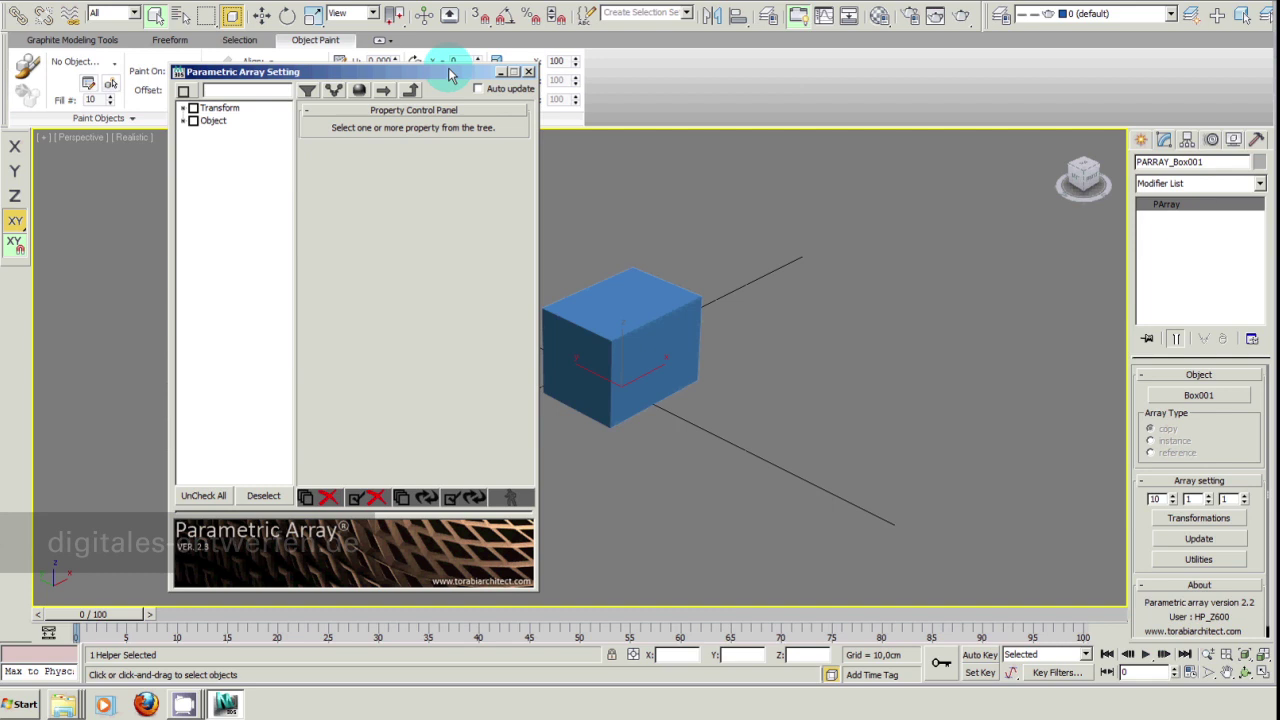